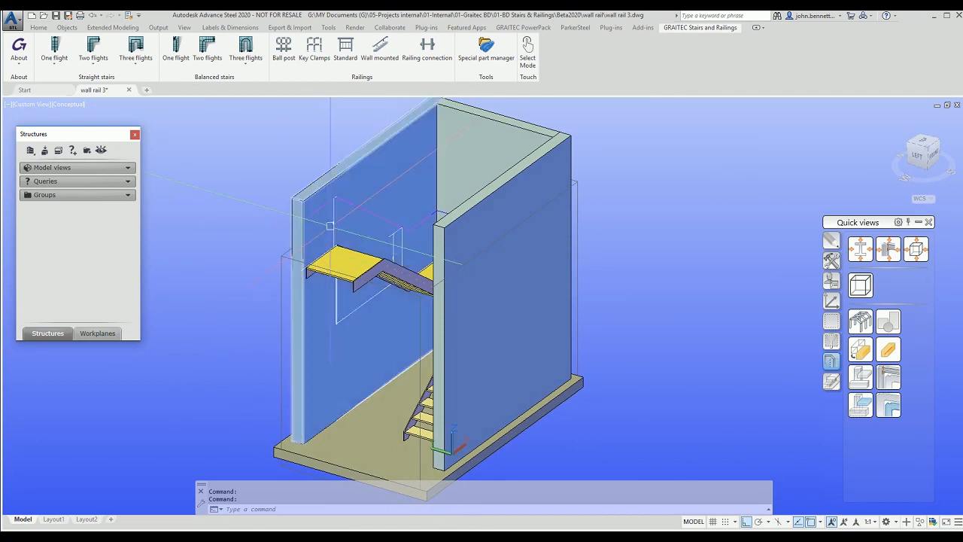
Step: Select all the walls around the staircase with the wall selection filter and hide them
scroll(718, 283, "down", 5)
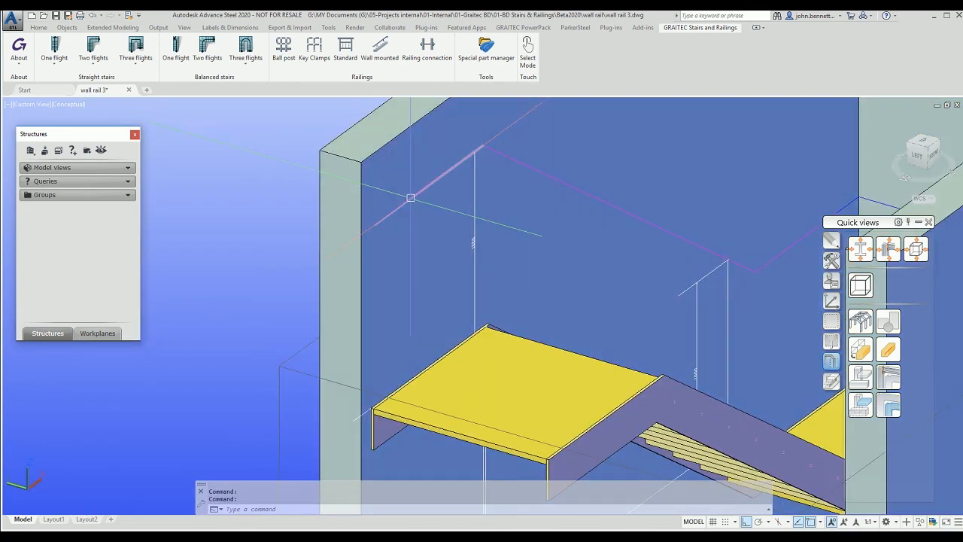
scroll(526, 226, "down", 3)
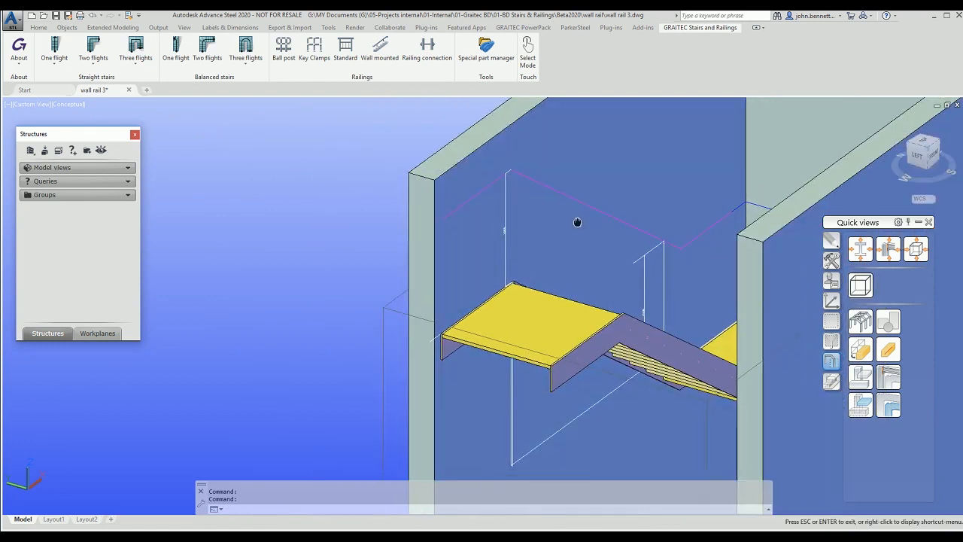
middle_click_drag(516, 247, 606, 309, "shift")
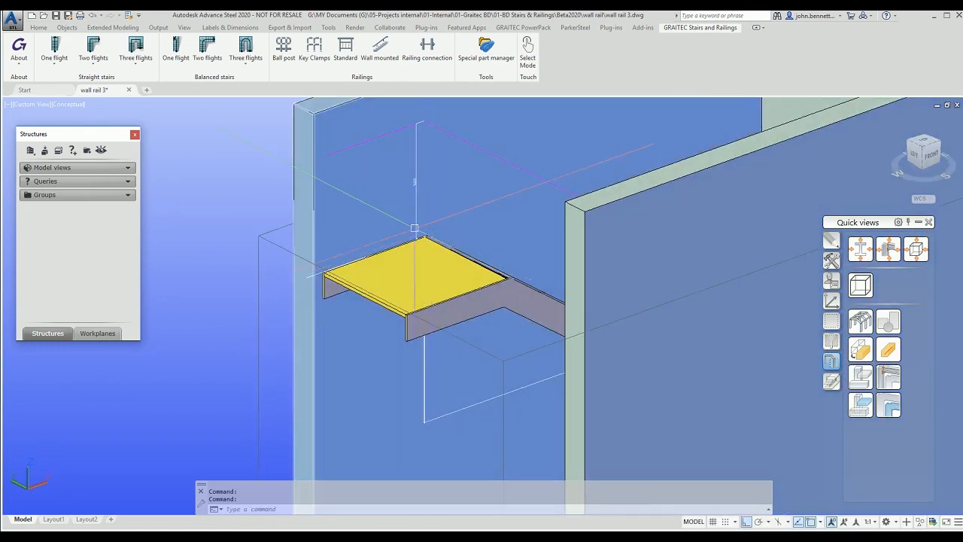
left_click(831, 343)
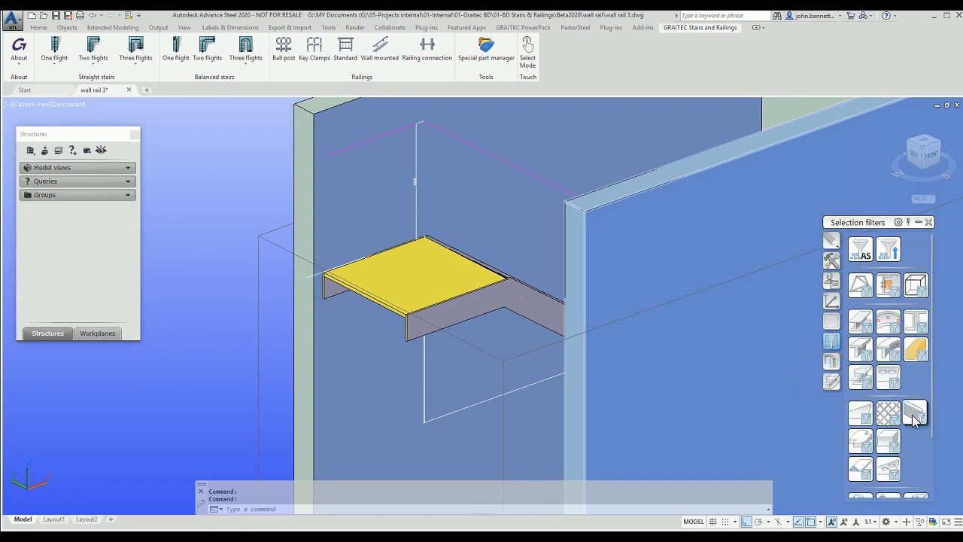
left_click(915, 411)
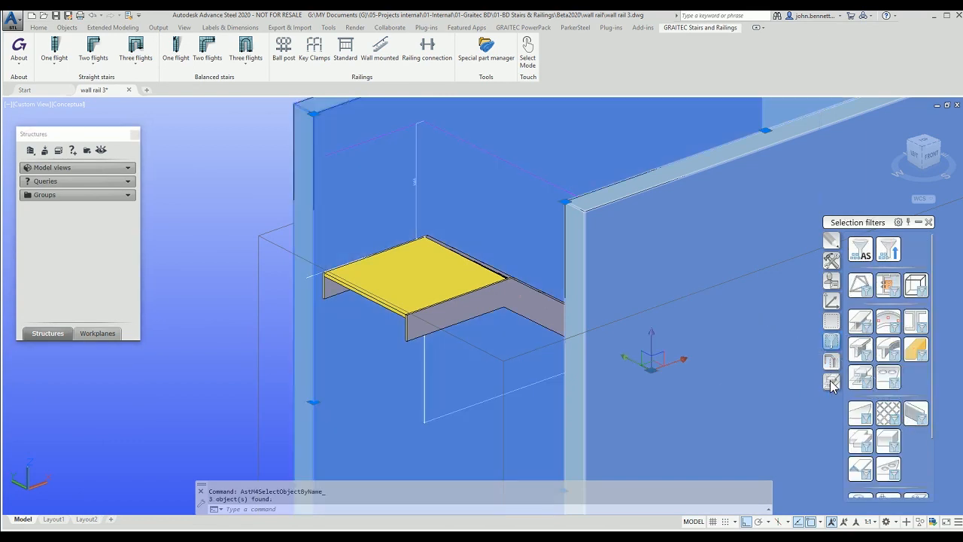
left_click(831, 364)
left_click(860, 378)
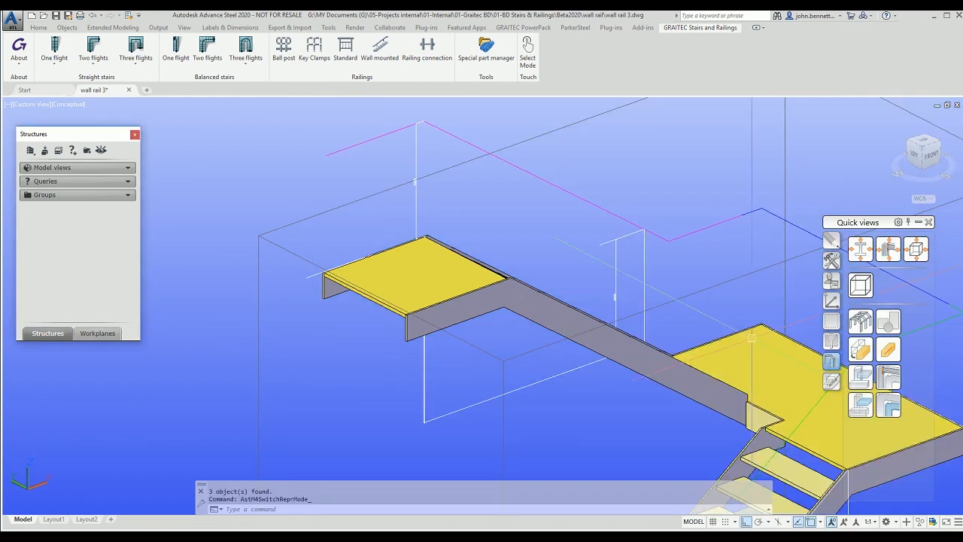
key("Escape")
Step: Select the green guide line along the lower flight and examine its path up to the landing
scroll(369, 239, "down", 5)
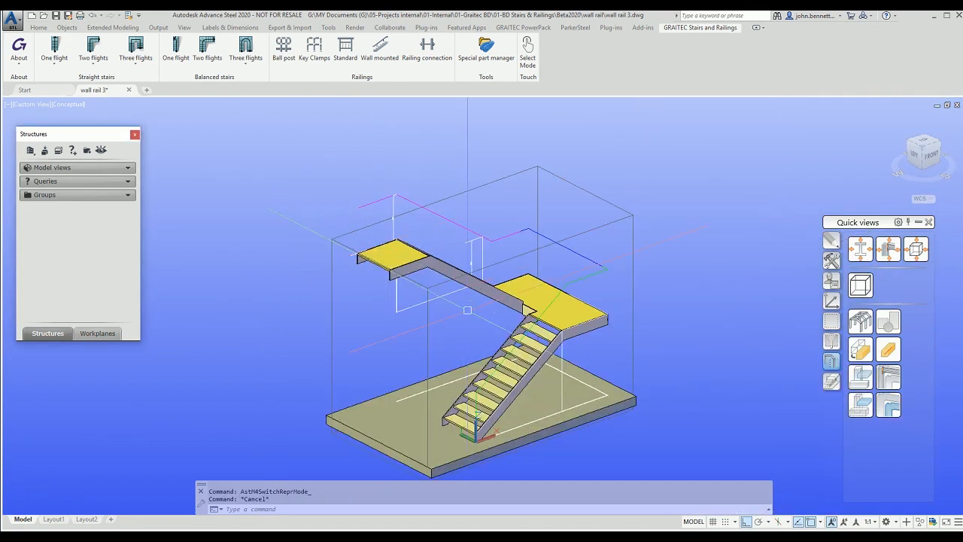
middle_click_drag(463, 319, 424, 264)
scroll(443, 361, "up", 3)
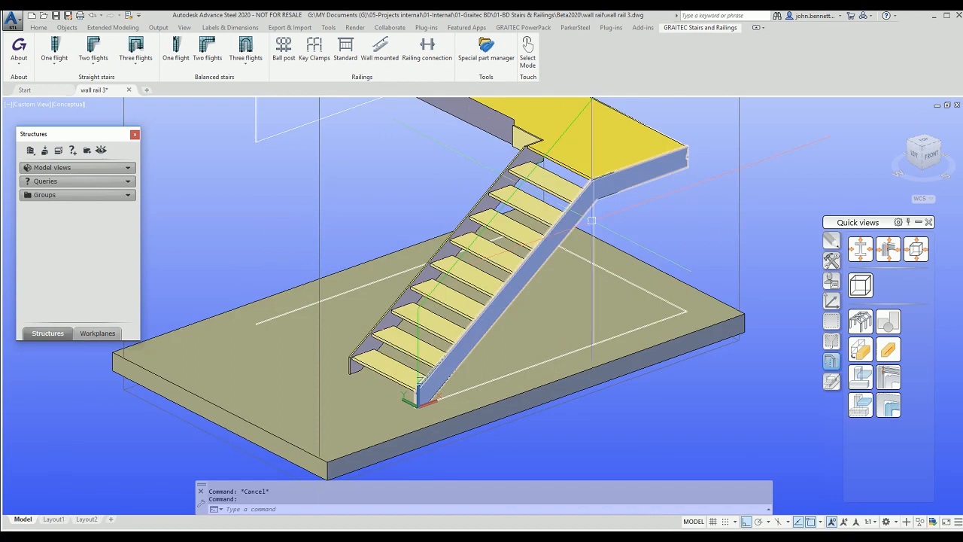
scroll(591, 220, "down", 1)
middle_click_drag(527, 233, 402, 245, "shift")
left_click(403, 245)
left_click(405, 262)
middle_click_drag(439, 175, 358, 239)
left_click(501, 203)
scroll(492, 243, "up", 5)
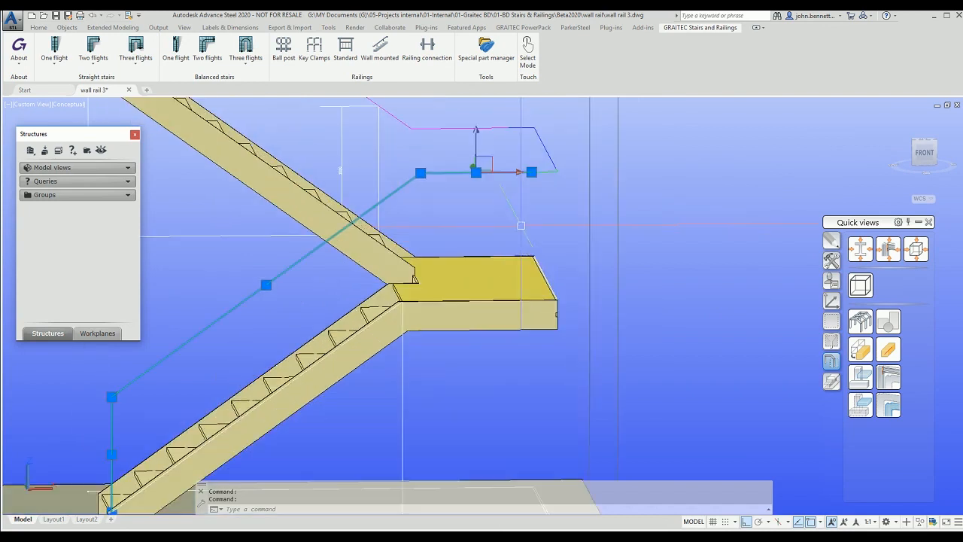
middle_click_drag(491, 243, 521, 286, "shift")
scroll(505, 242, "up", 6)
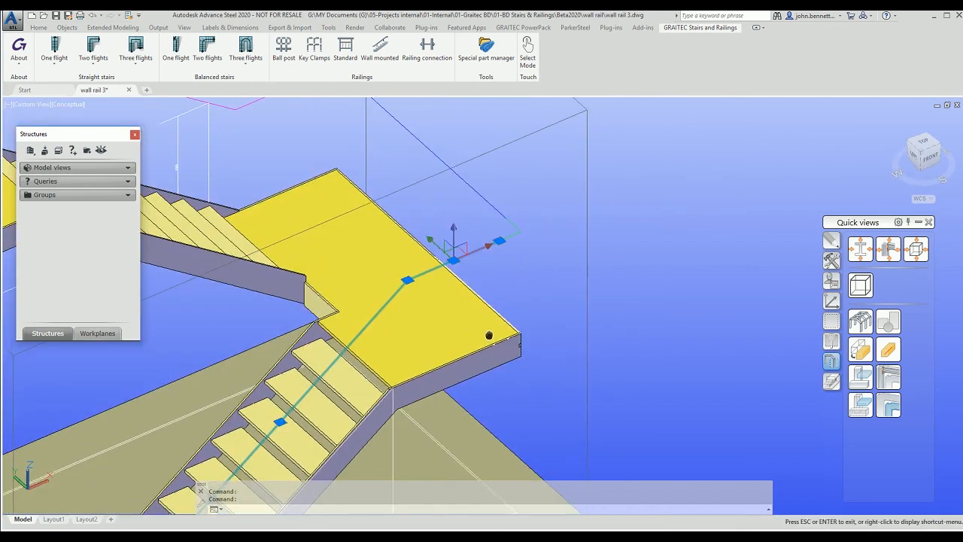
Step: Add the blue landing guide line and the magenta upper flight guide lines to the selection to review the handrail path, and deselect everything
left_click(505, 242)
mouse_move(470, 216)
middle_mouse_down("shift")
mouse_move(435, 230)
mouse_move(460, 229)
middle_mouse_up("shift")
scroll(423, 208, "down", 4)
middle_click_drag(379, 207, 520, 346)
scroll(400, 171, "up", 3)
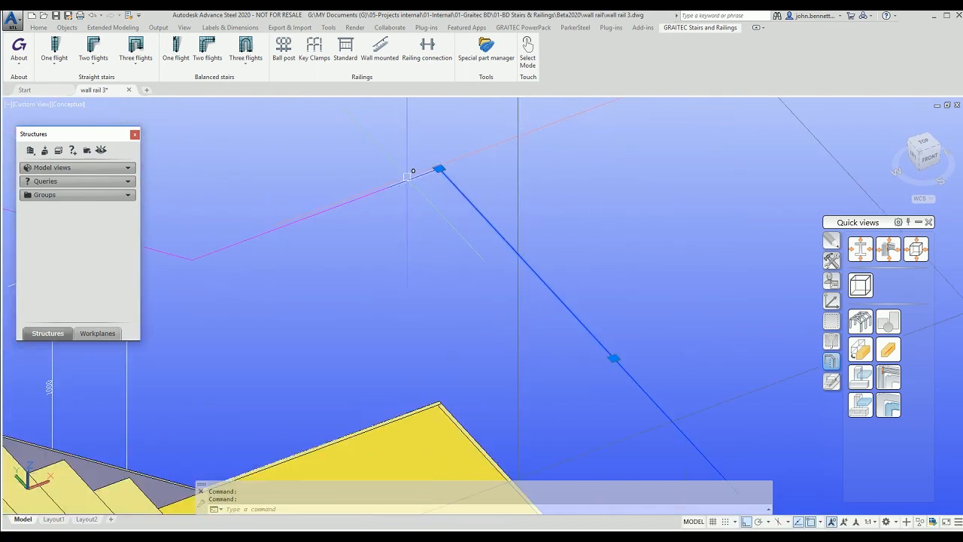
scroll(398, 219, "down", 5)
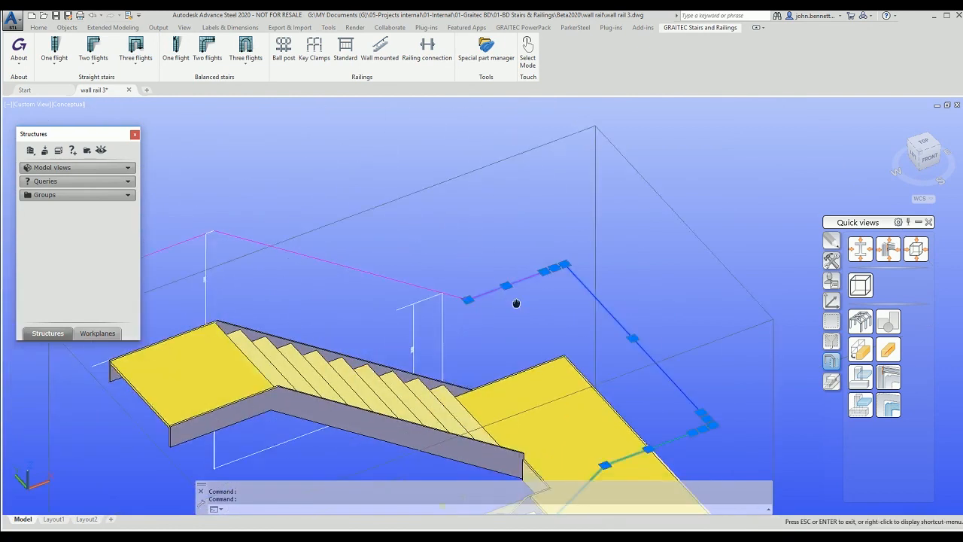
left_click(420, 277)
left_click(385, 279)
middle_click_drag(359, 286, 522, 294)
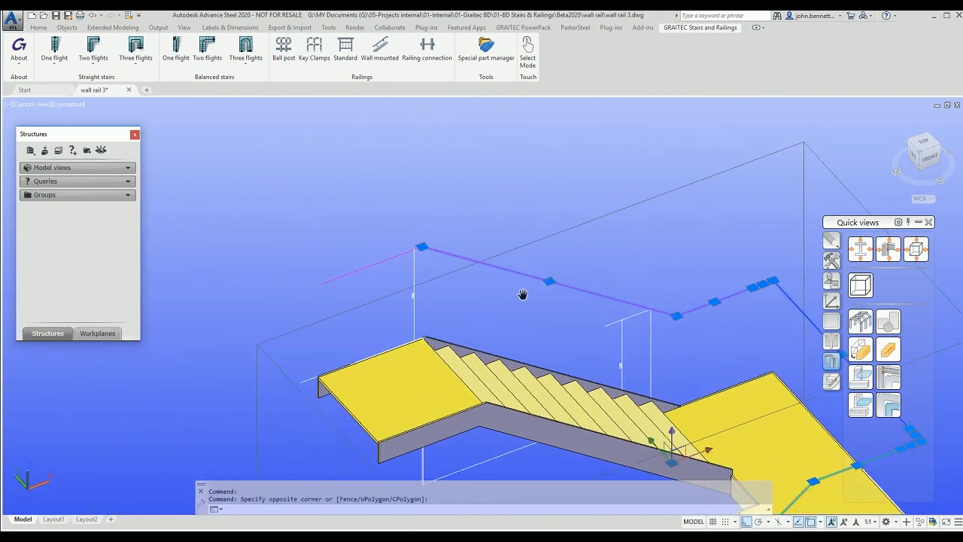
left_click(371, 265)
mouse_move(325, 206)
middle_mouse_down("shift")
mouse_move(383, 236)
mouse_move(381, 223)
middle_mouse_up("shift")
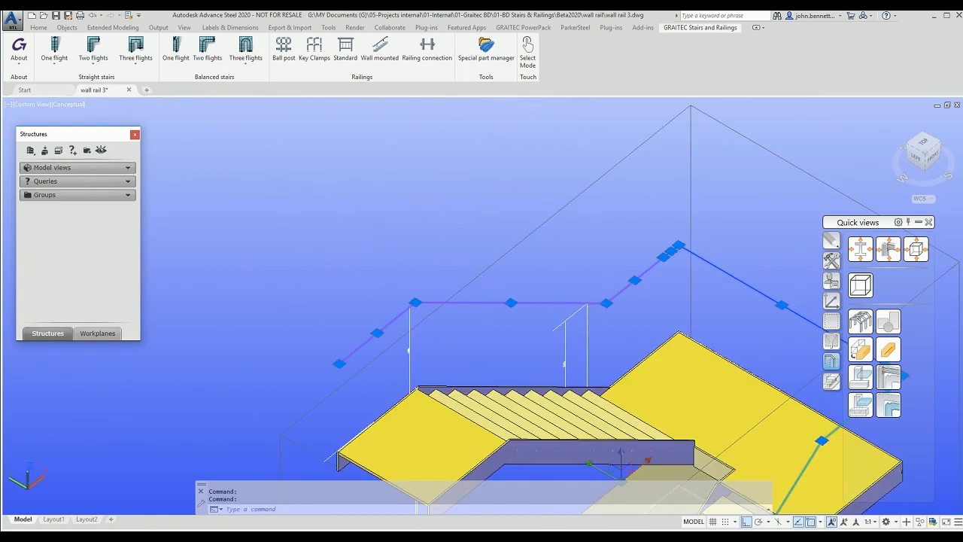
key("Escape")
Step: Create a wall-mounted railing with the Points input type along the magenta guide line from the upper landing down the flight to the lower landing
scroll(394, 232, "down", 3)
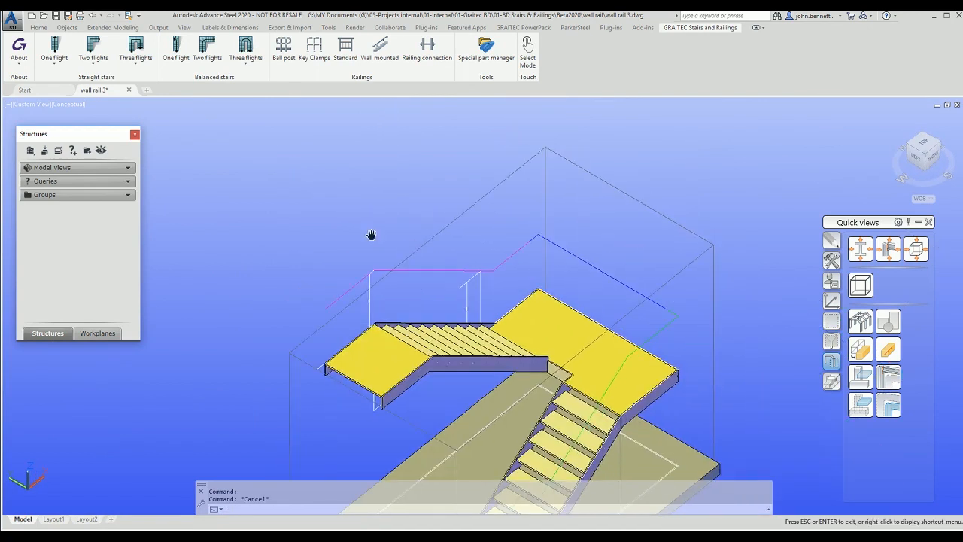
scroll(399, 284, "down", 2)
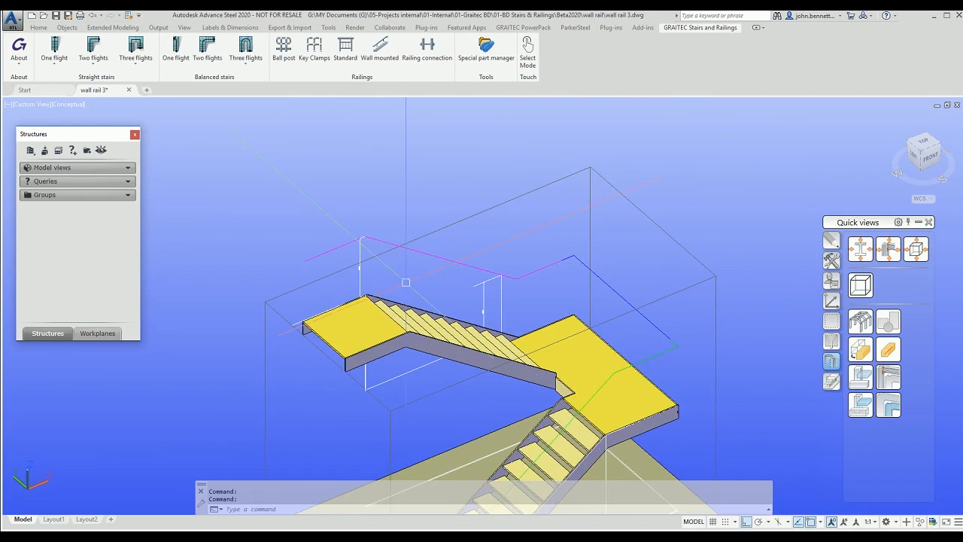
scroll(406, 265, "down", 2)
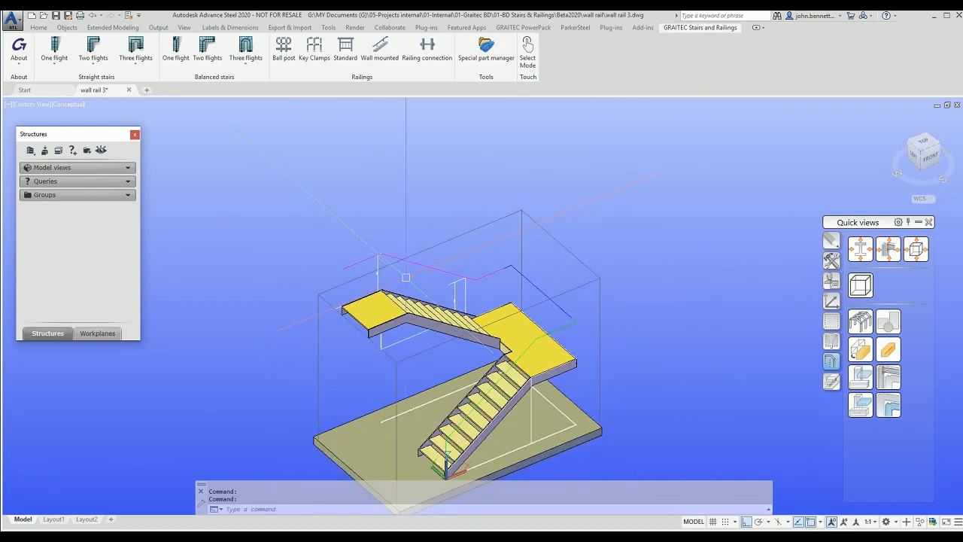
left_click(382, 58)
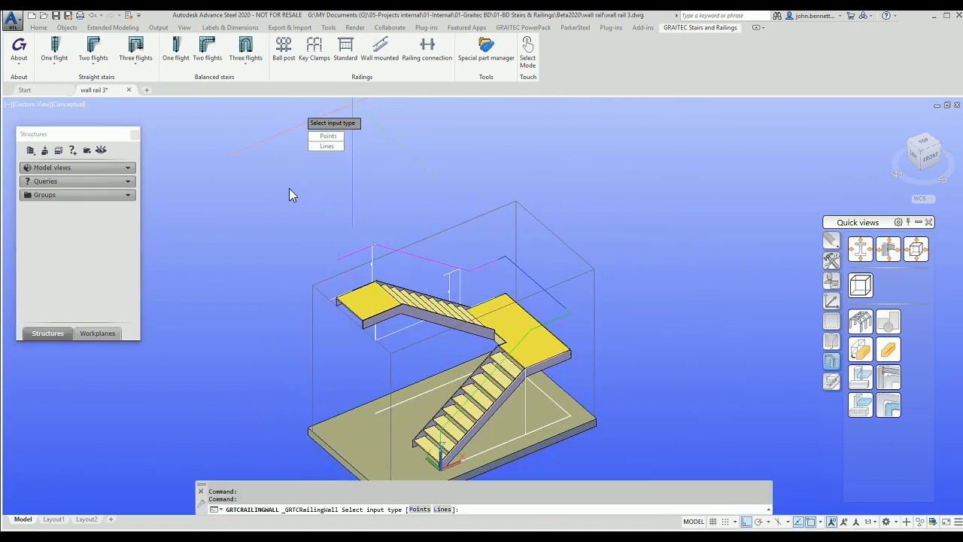
left_click(320, 138)
scroll(331, 293, "up", 3)
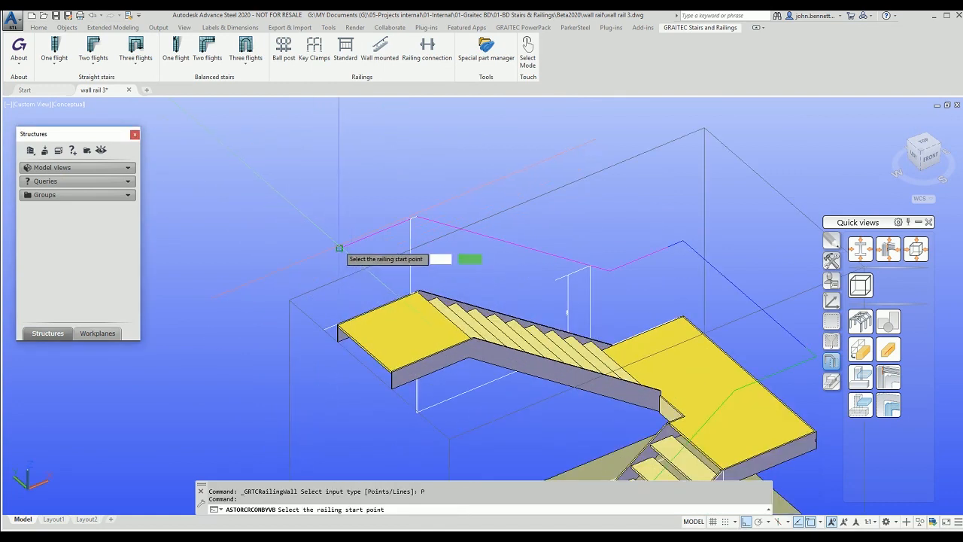
left_click(339, 248)
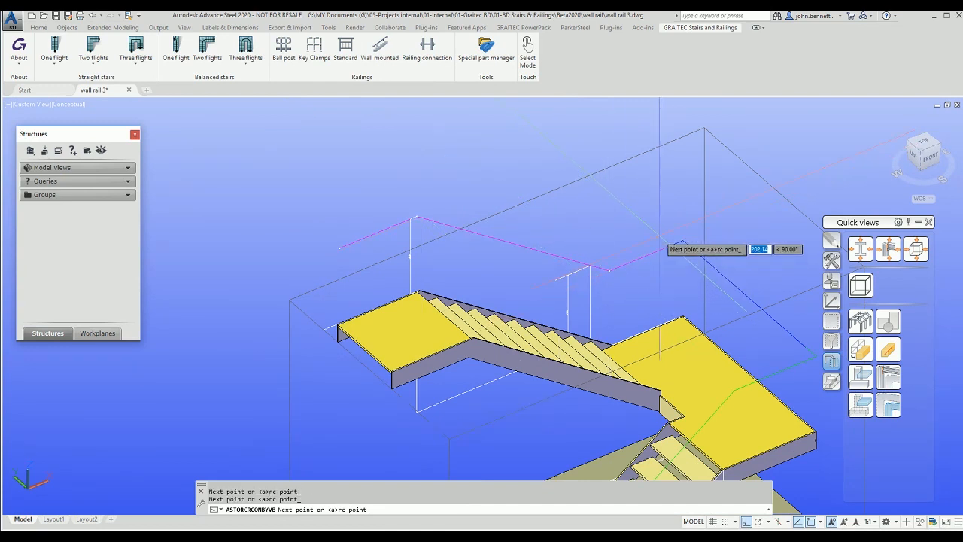
key("Return")
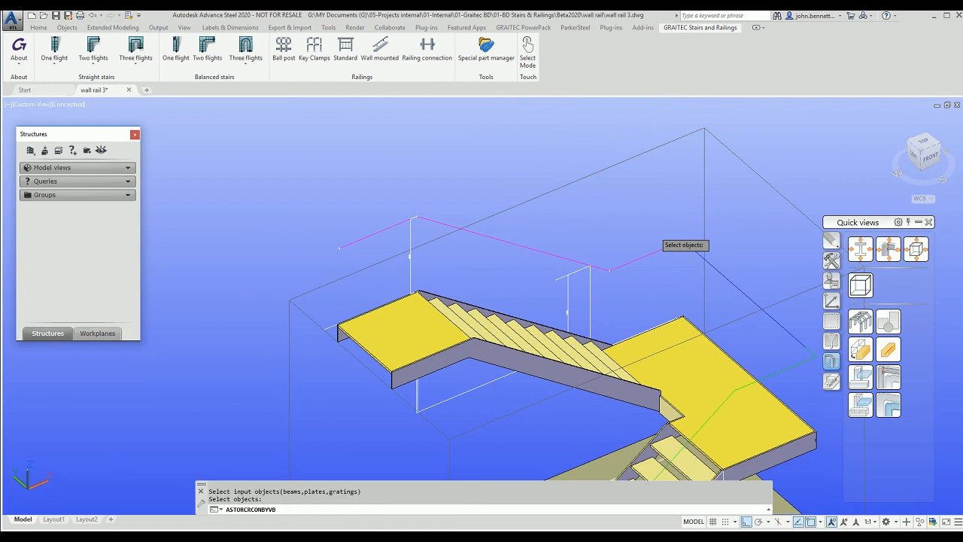
left_click(659, 242)
key("Return")
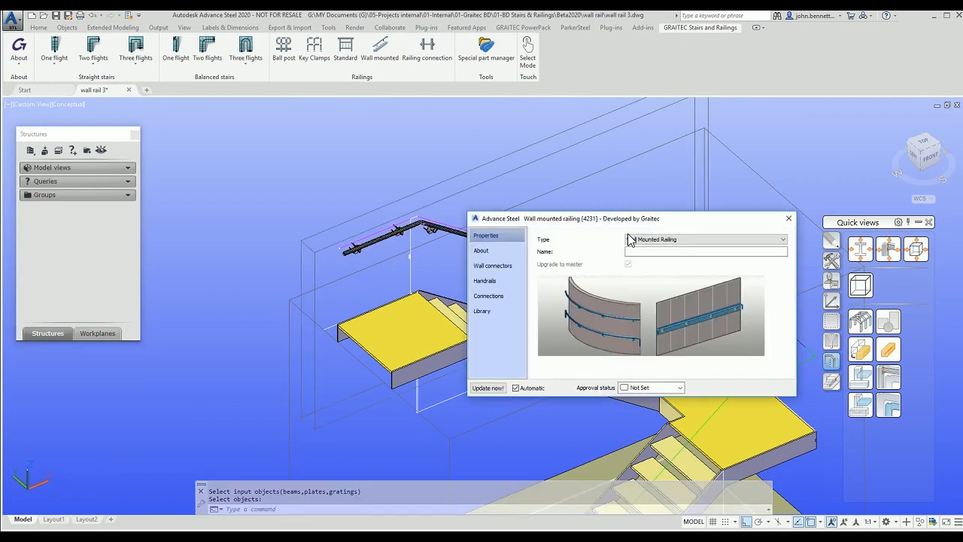
Step: Examine the handrail's height and bend at the upper landing against the guide line and vertical dimension in the front view
left_click_drag(601, 225, 660, 229)
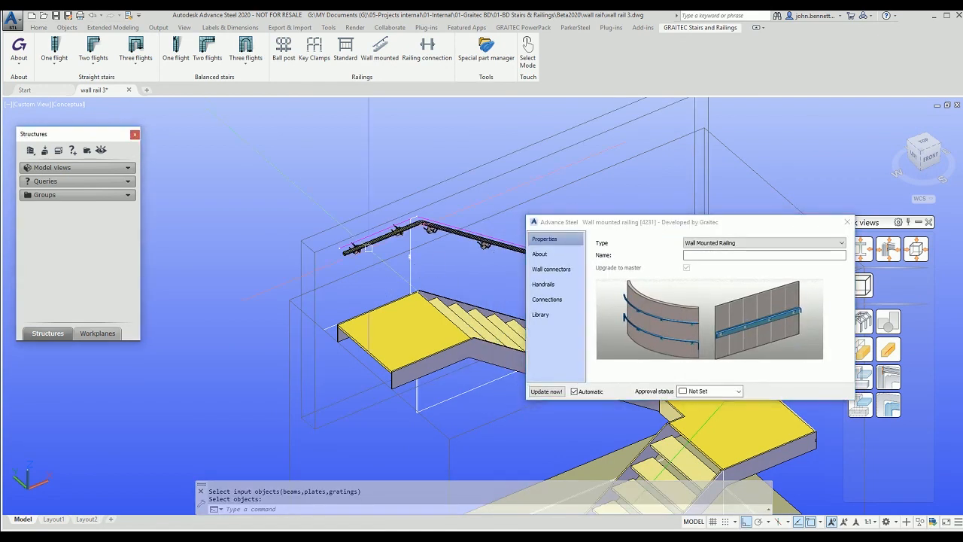
scroll(341, 254, "up", 4)
middle_click_drag(391, 318, 279, 256)
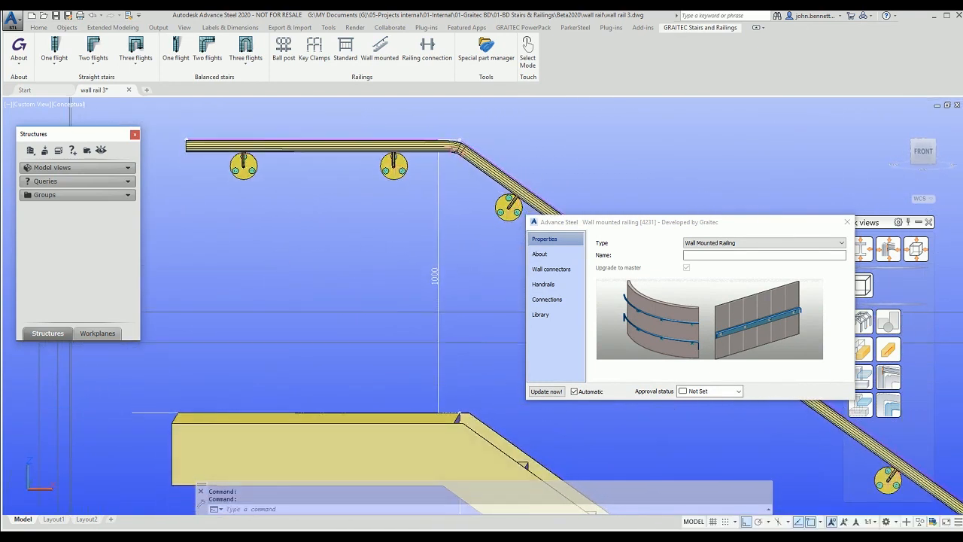
scroll(267, 258, "up", 2)
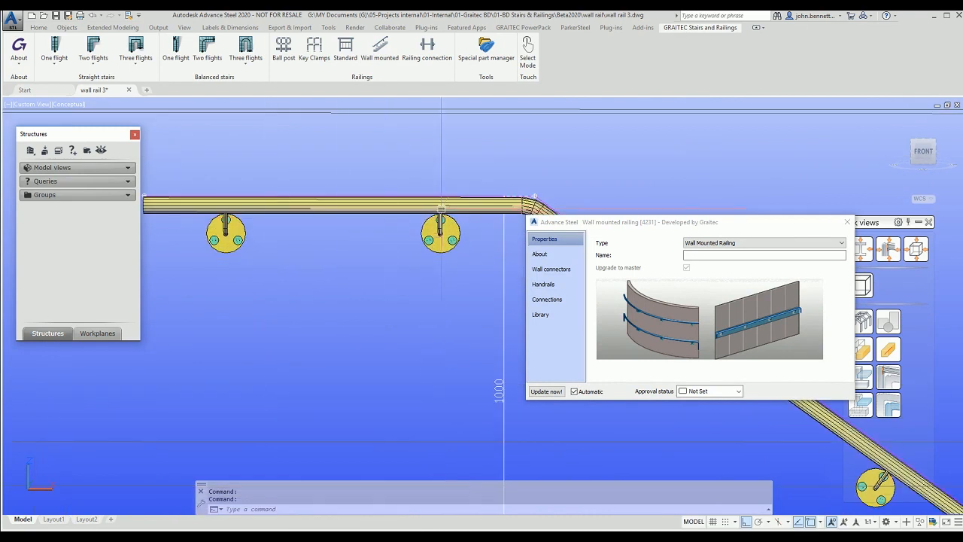
scroll(482, 188, "up", 3)
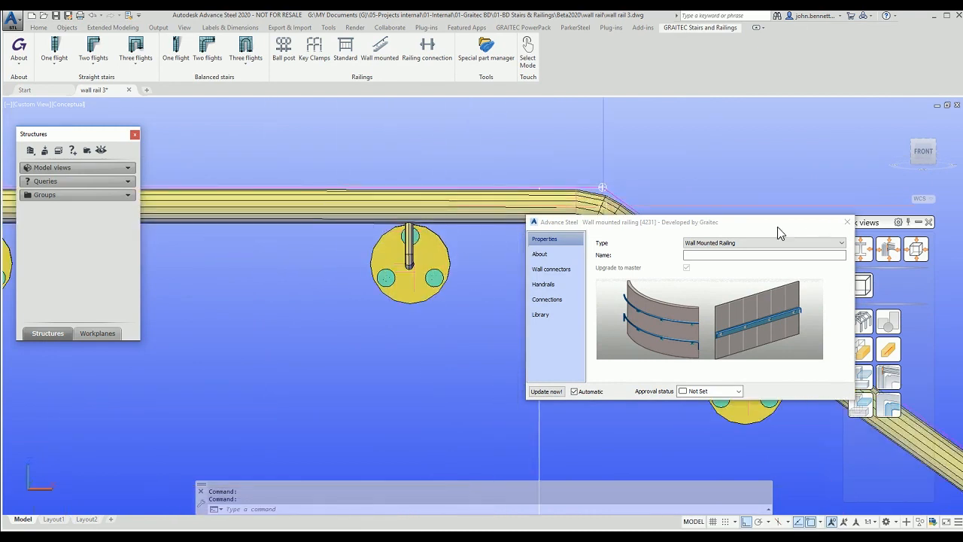
left_click(925, 154)
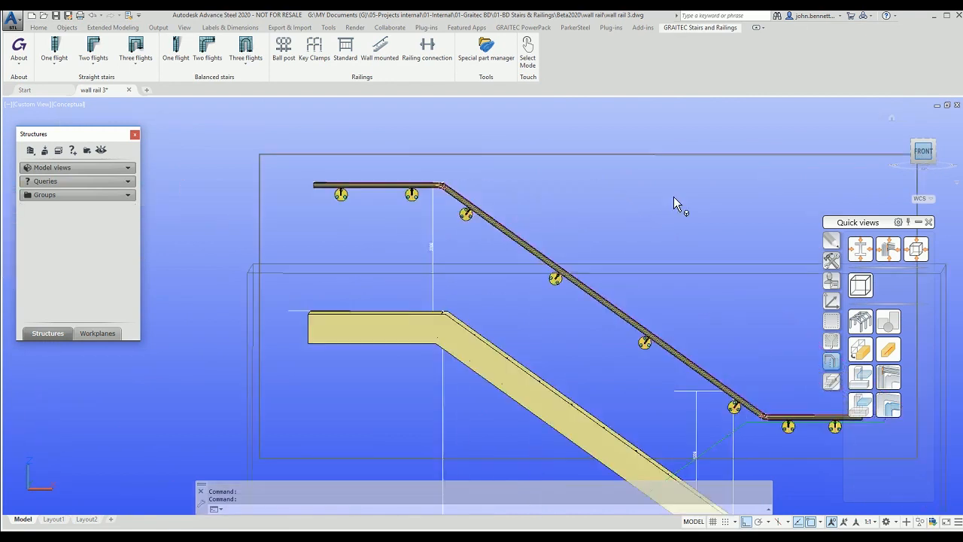
scroll(392, 189, "up", 4)
scroll(455, 211, "up", 5)
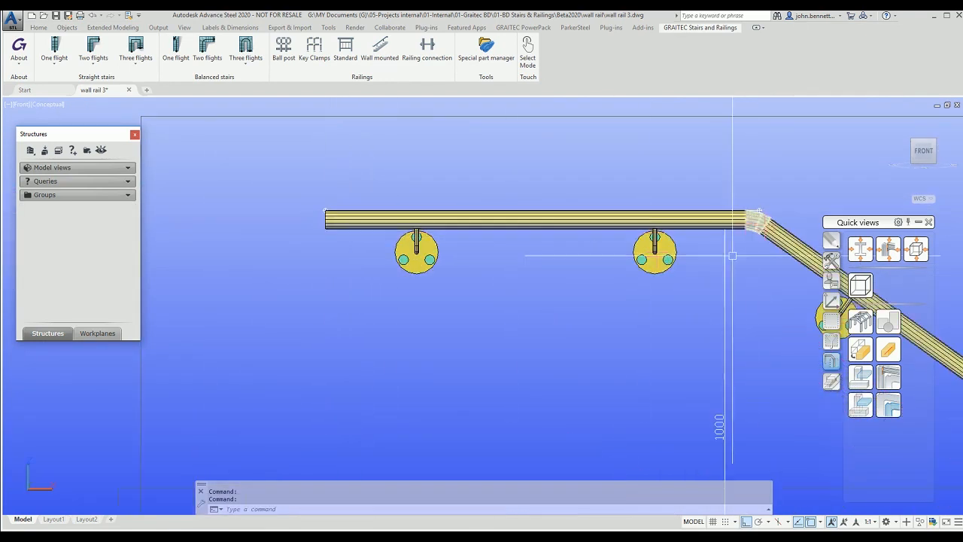
scroll(728, 265, "down", 4)
middle_click_drag(699, 312, 493, 269)
scroll(492, 269, "down", 3)
middle_click_drag(486, 314, 634, 363, "shift")
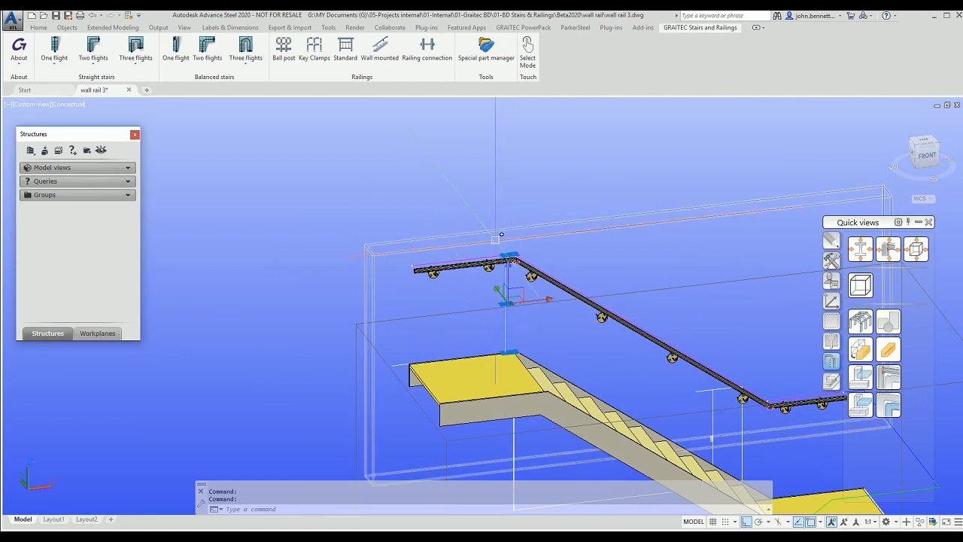
Step: Examine the handrail's lower end and brackets against the vertical dimension and guide line near the intermediate landing in the front view
key("Escape")
middle_click_drag(524, 322, 394, 318)
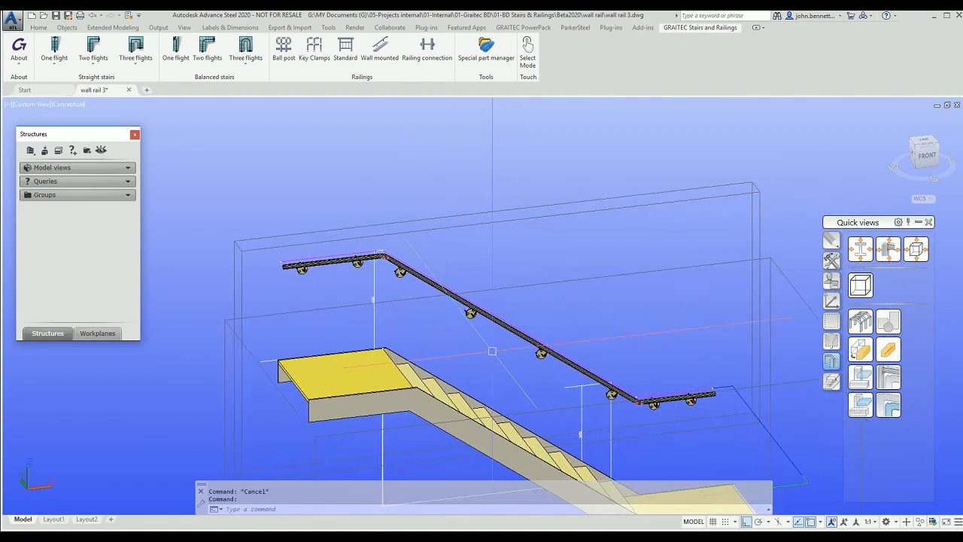
middle_click_drag(446, 350, 389, 299)
scroll(441, 329, "up", 3)
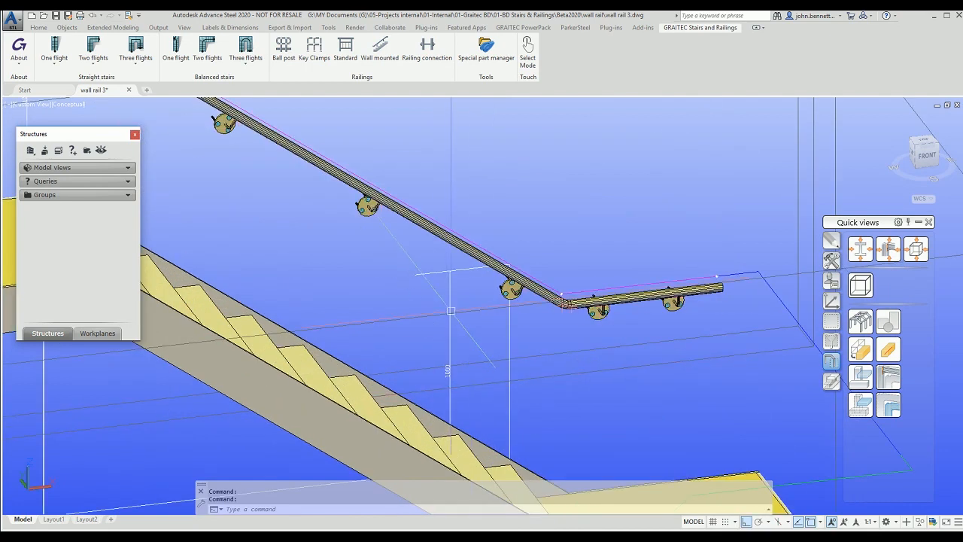
middle_click_drag(548, 374, 522, 348)
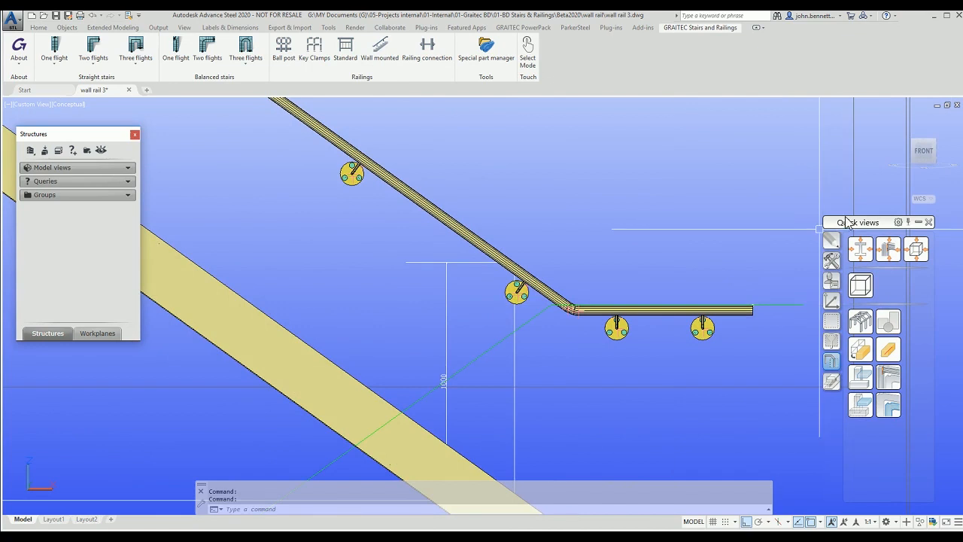
left_click(931, 157)
scroll(496, 287, "up", 5)
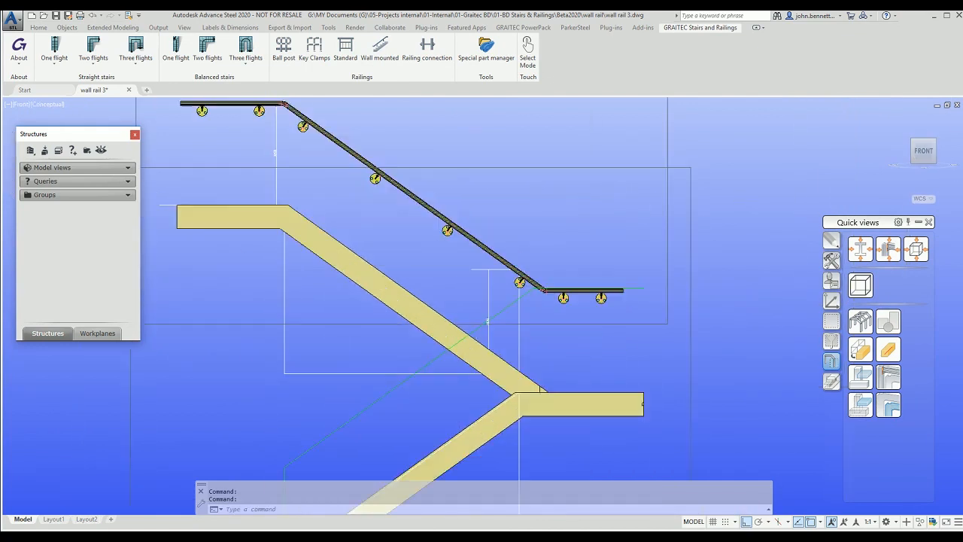
scroll(497, 287, "down", 4)
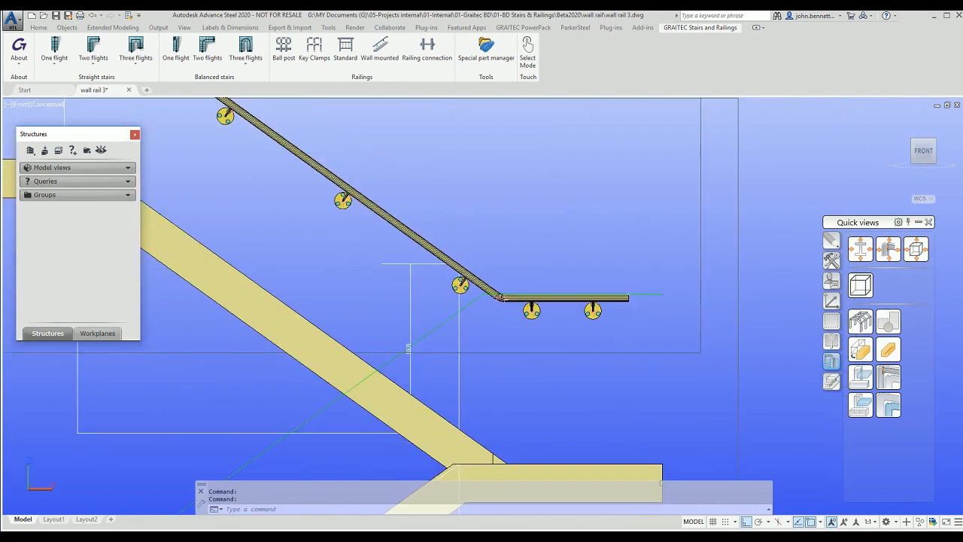
Step: Review the handrail alignment options and the wall connector plate settings of the upper flight's wall-mounted railing
left_click(454, 287)
right_click(398, 290)
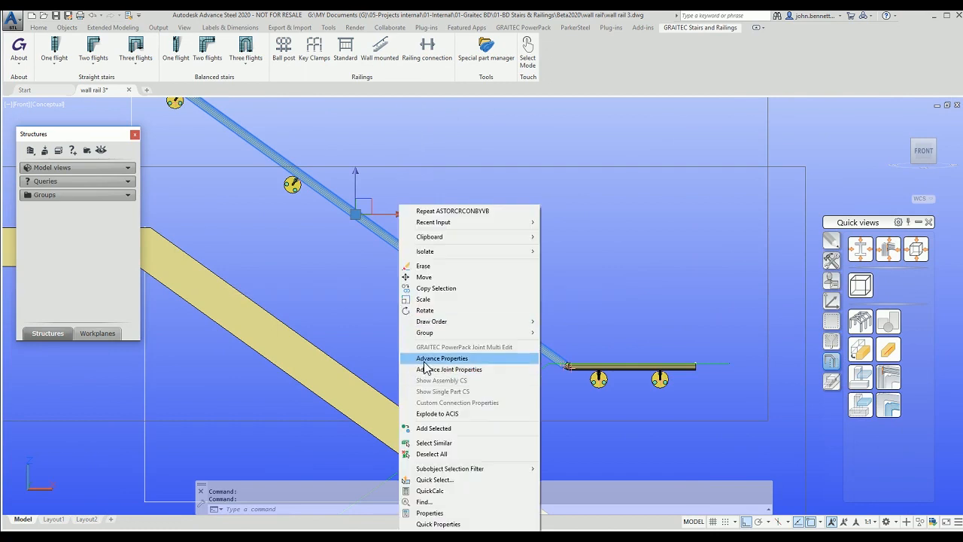
left_click(408, 355)
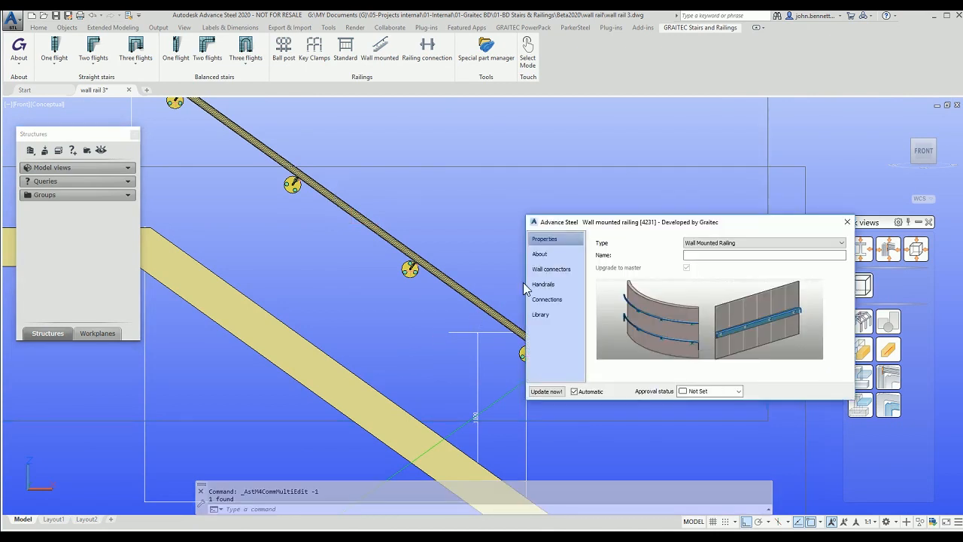
left_click(542, 285)
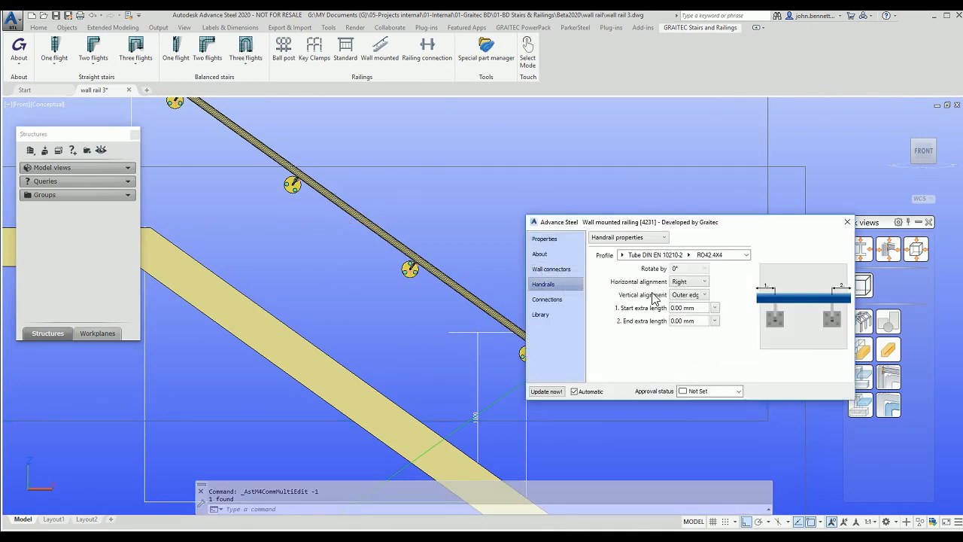
left_click(700, 300)
left_click(603, 297)
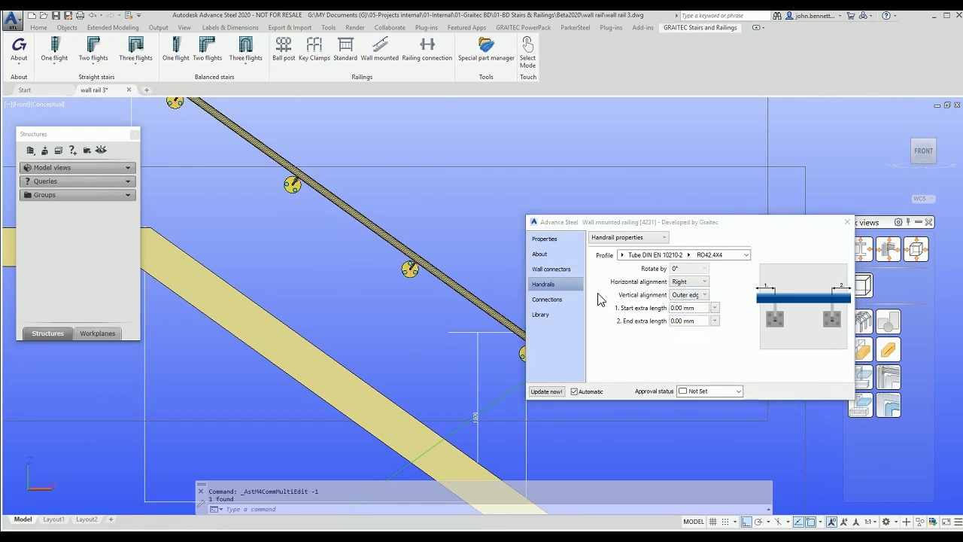
left_click(537, 302)
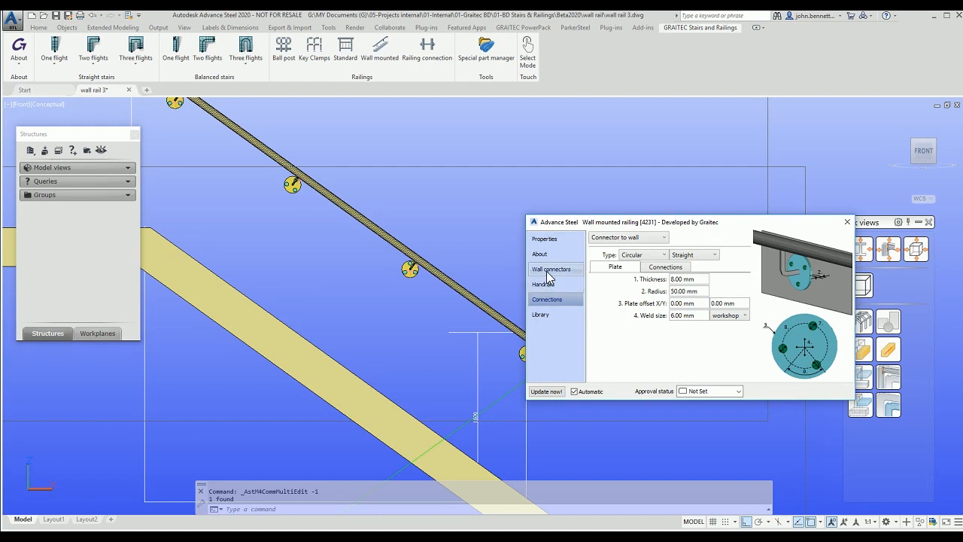
middle_click_drag(426, 290, 312, 294, "shift")
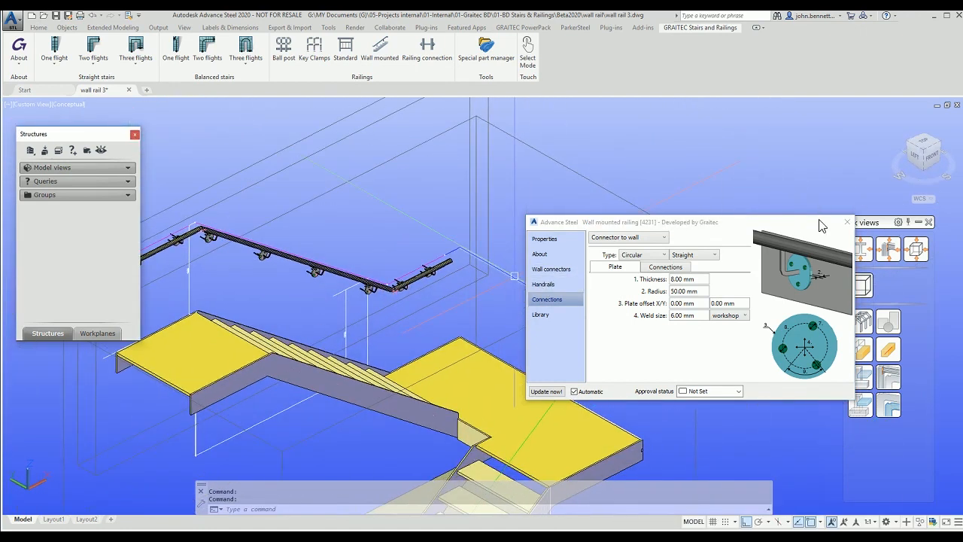
left_click(847, 224)
Step: Create a wall-mounted railing with the Points input type along the blue guide line around the intermediate landing corner
middle_click_drag(421, 293, 384, 307)
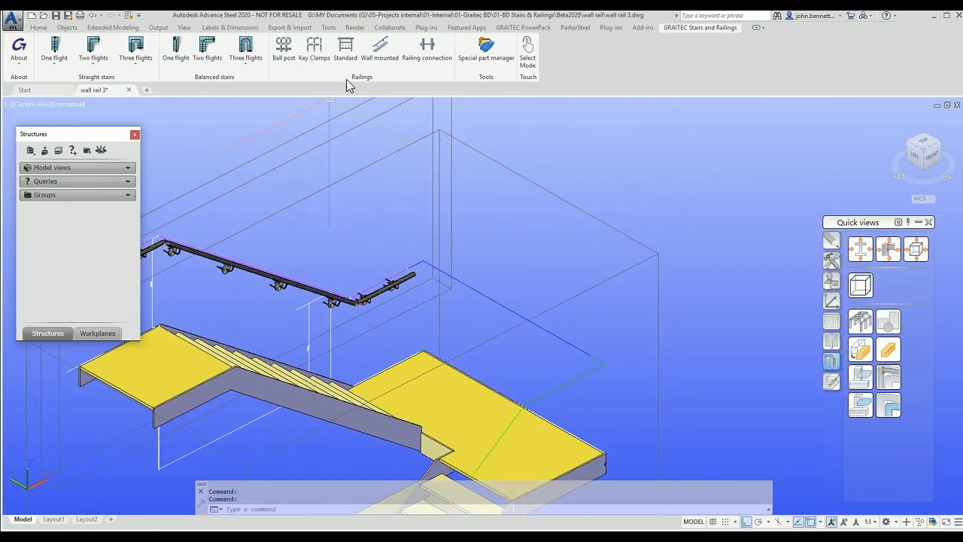
left_click(380, 47)
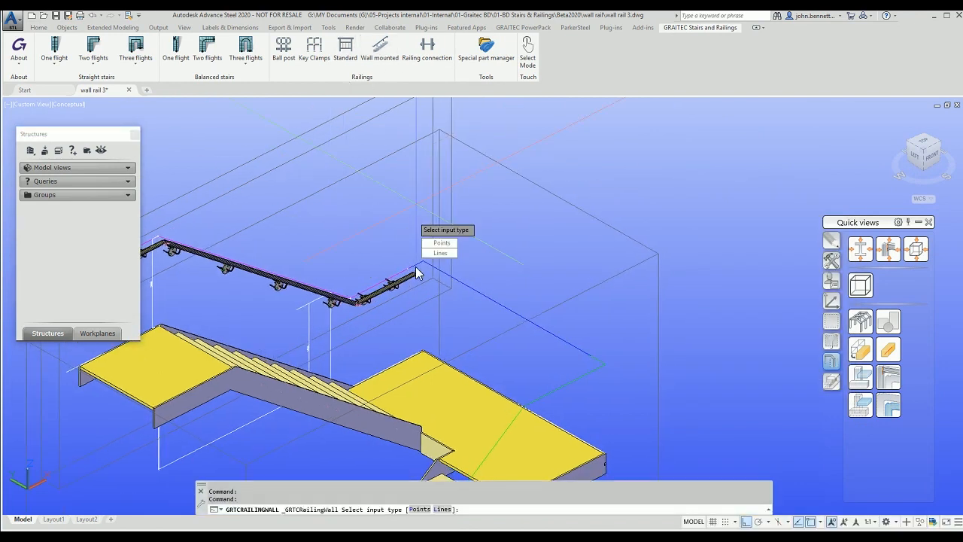
left_click(442, 243)
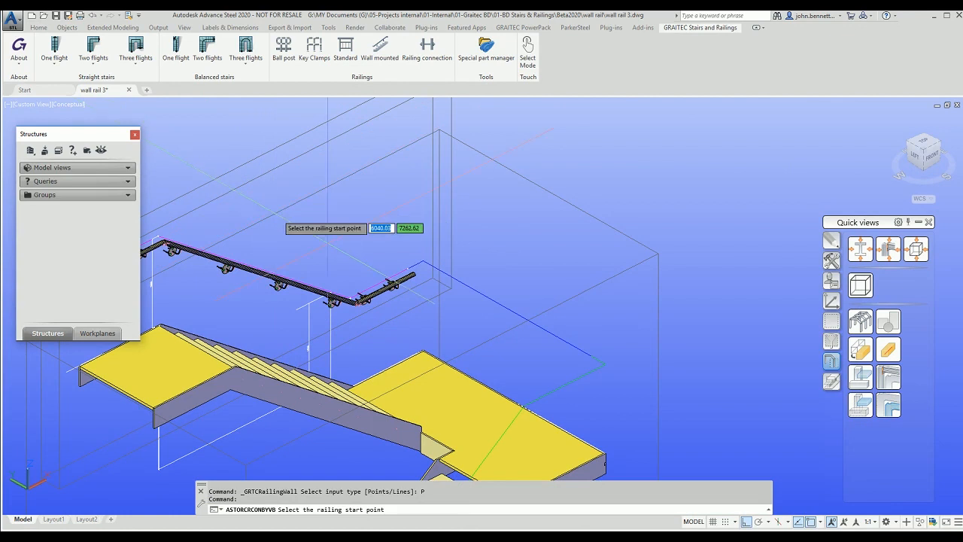
scroll(391, 272, "up", 4)
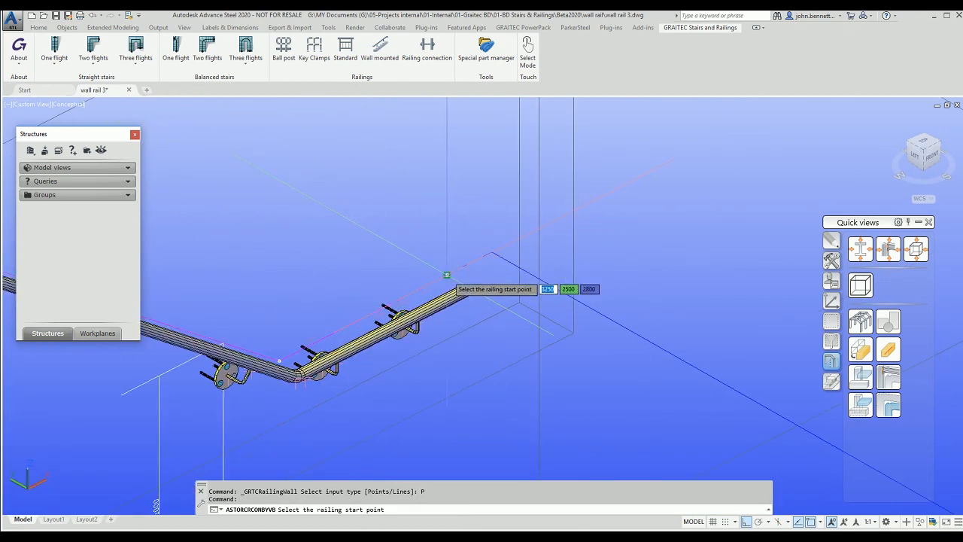
left_click(447, 274)
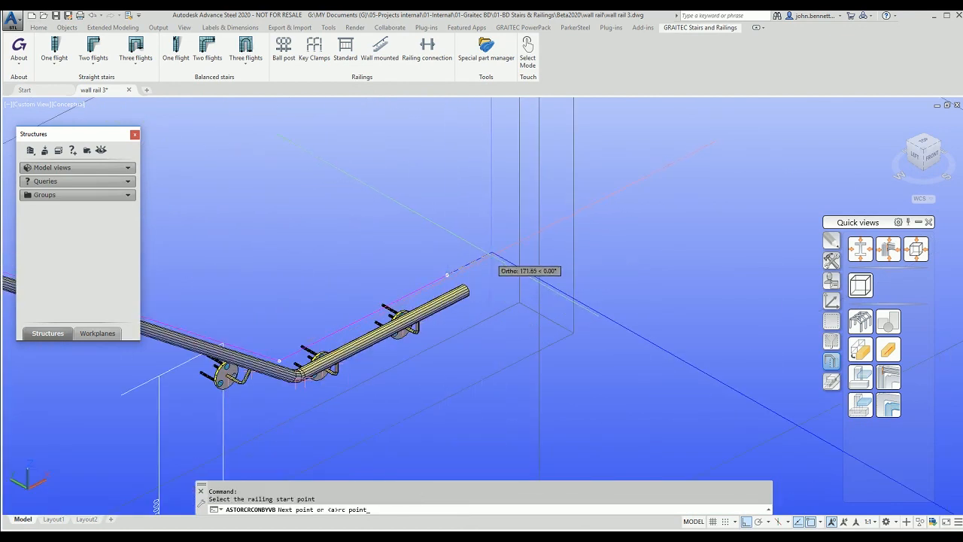
left_click(491, 252)
scroll(536, 298, "down", 2)
middle_click_drag(536, 298, 268, 146)
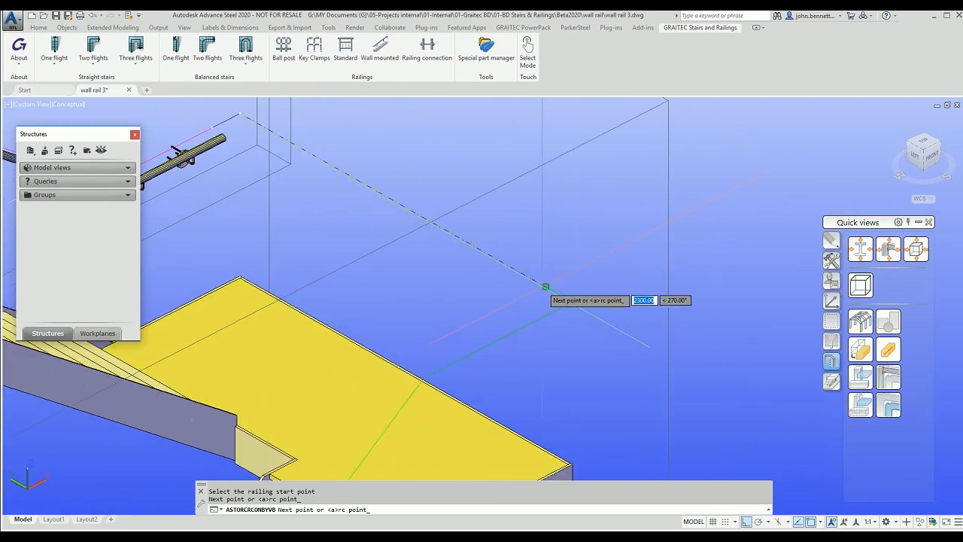
key("Return")
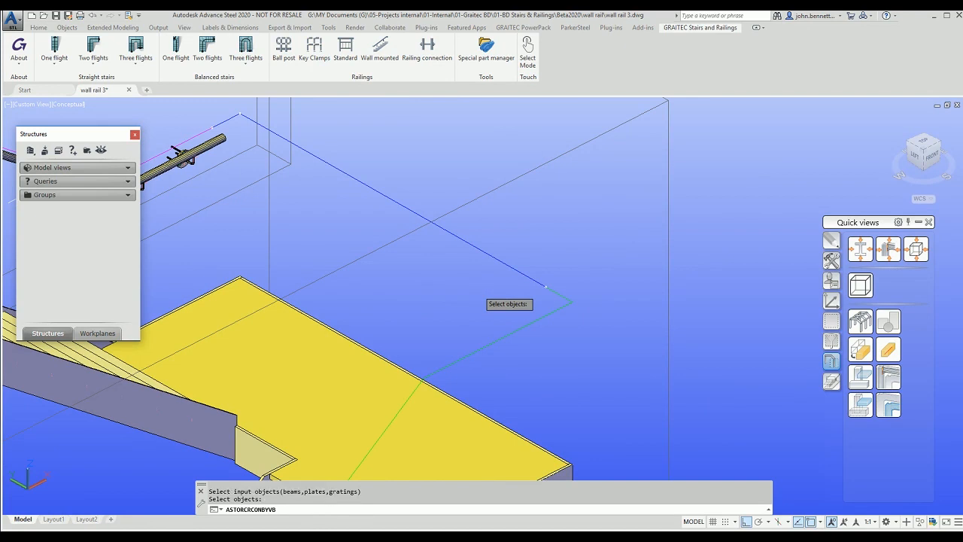
key("Return")
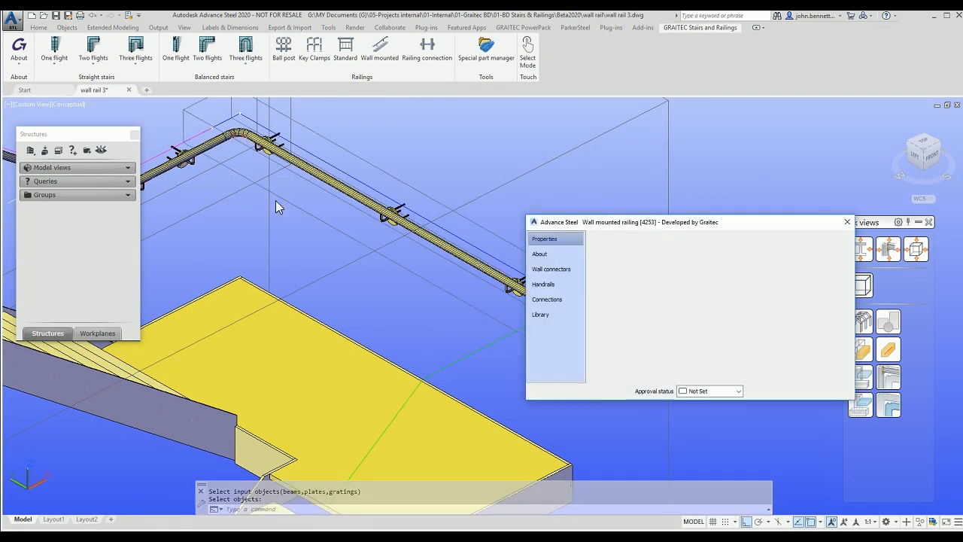
left_click(849, 226)
Step: Create a wall-mounted railing with the Points input type along the green guide line around the landing corner and down the lower flight
middle_click_drag(395, 309, 520, 216)
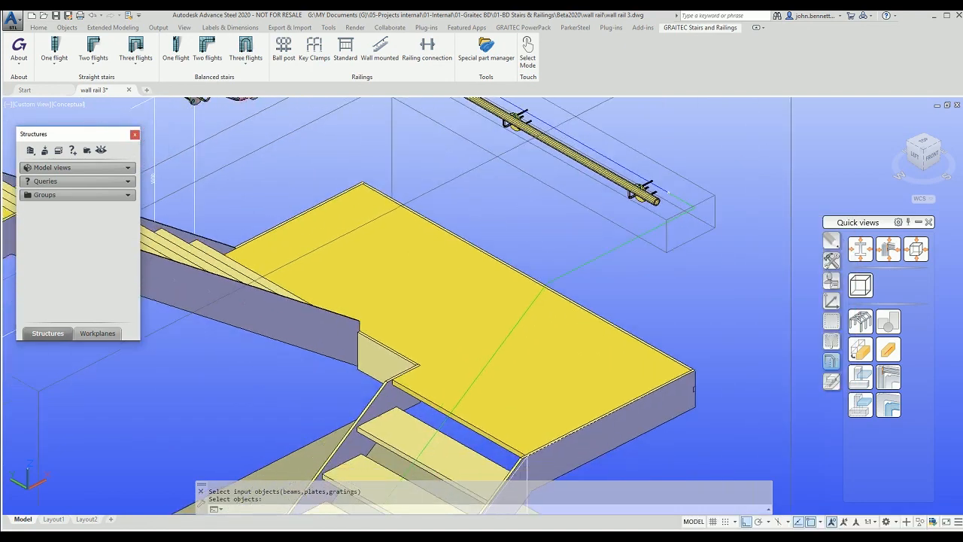
scroll(501, 244, "down", 2)
scroll(489, 304, "down", 2)
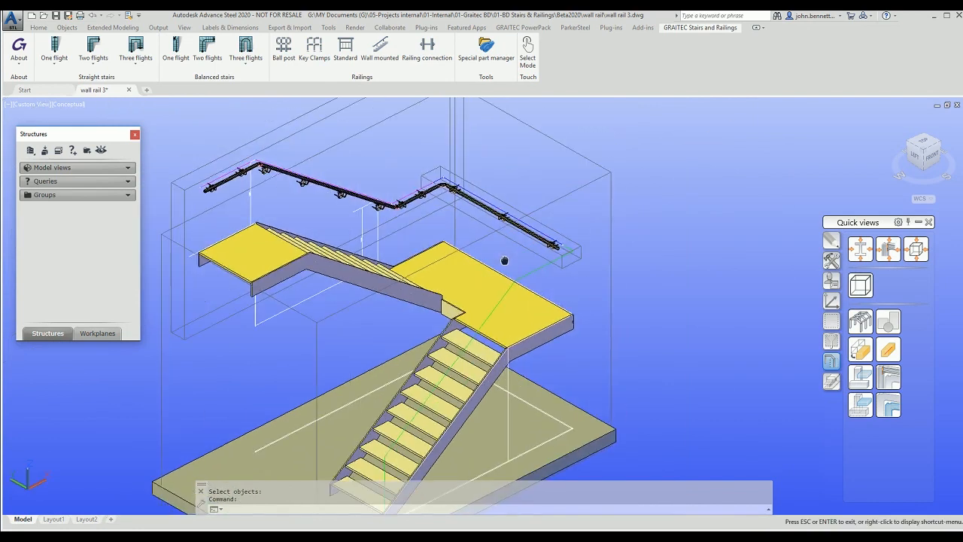
left_click(380, 54)
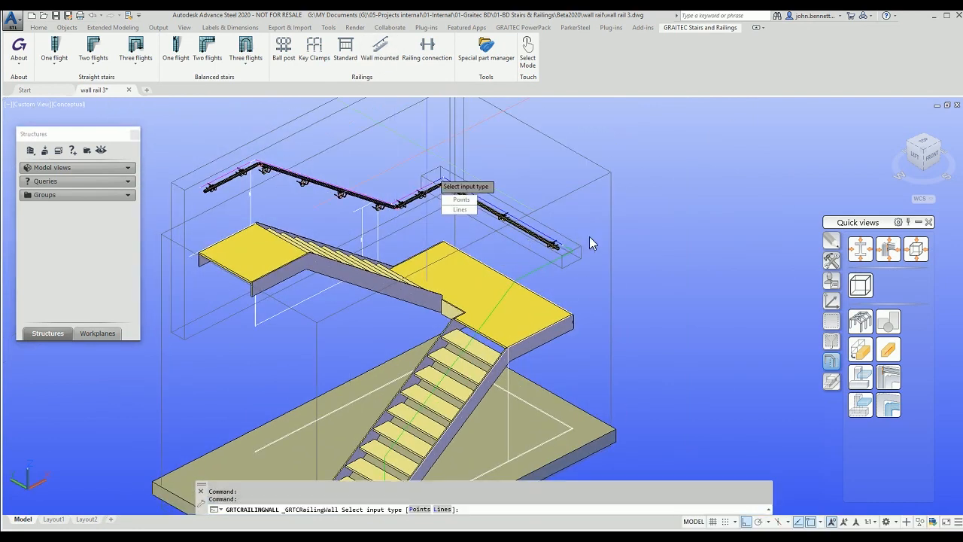
left_click(460, 200)
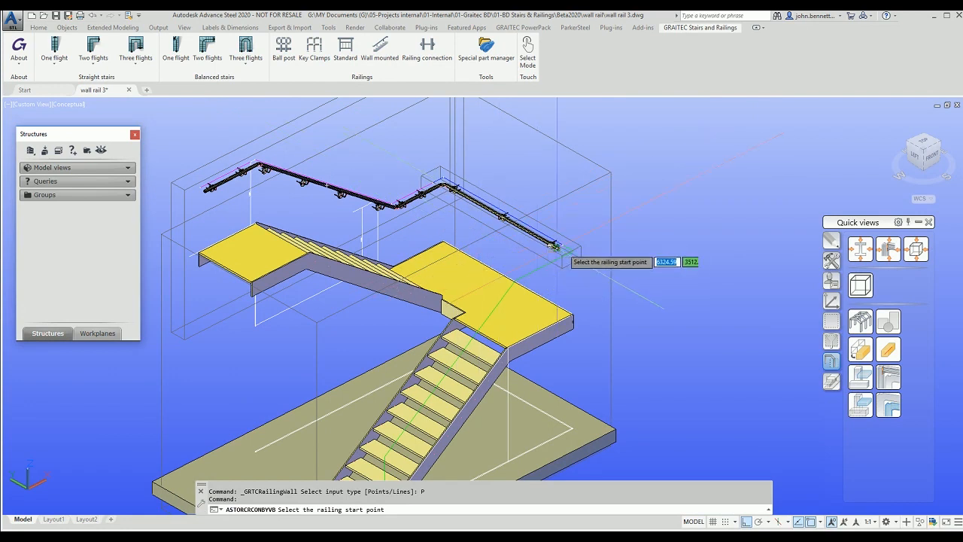
scroll(558, 248, "up", 5)
left_click(591, 226)
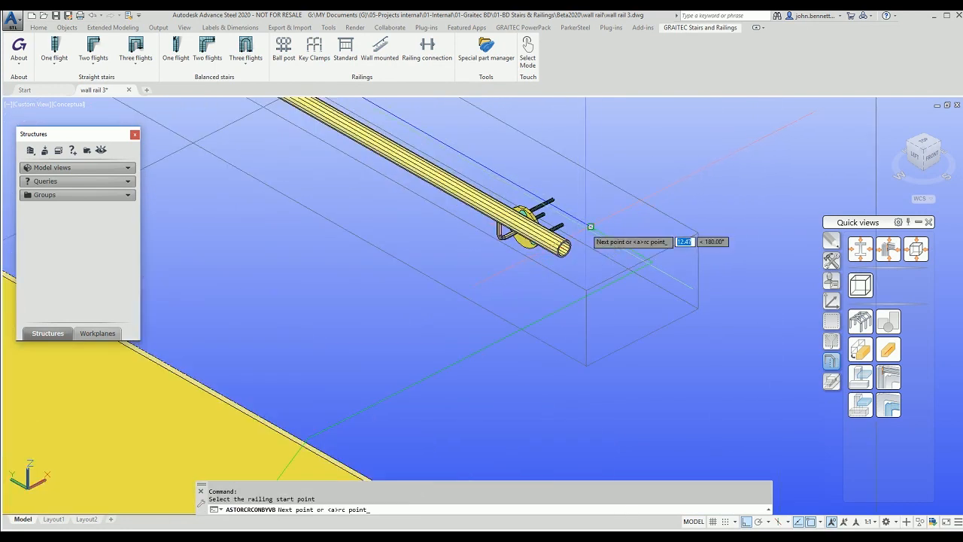
scroll(421, 301, "down", 3)
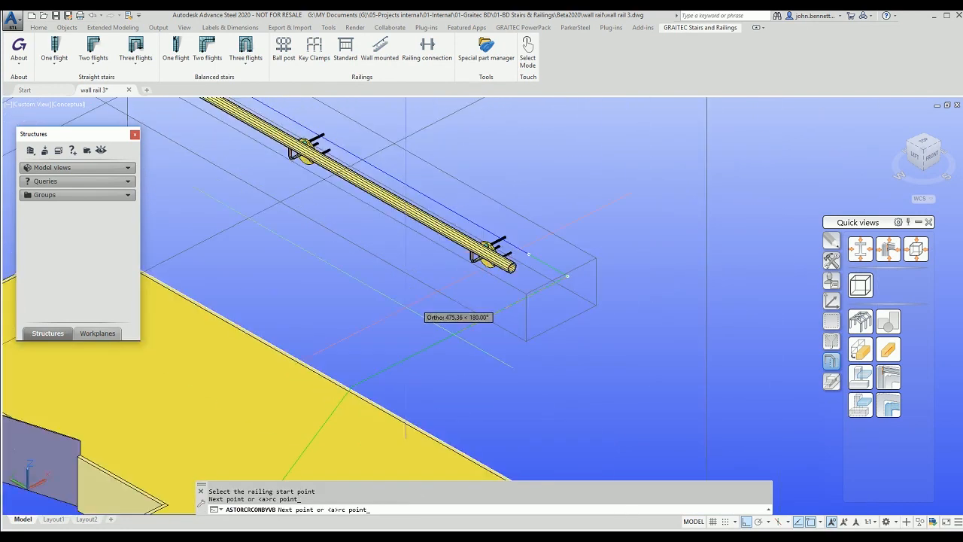
middle_click_drag(406, 307, 496, 176)
left_click(443, 208)
scroll(384, 242, "down", 5)
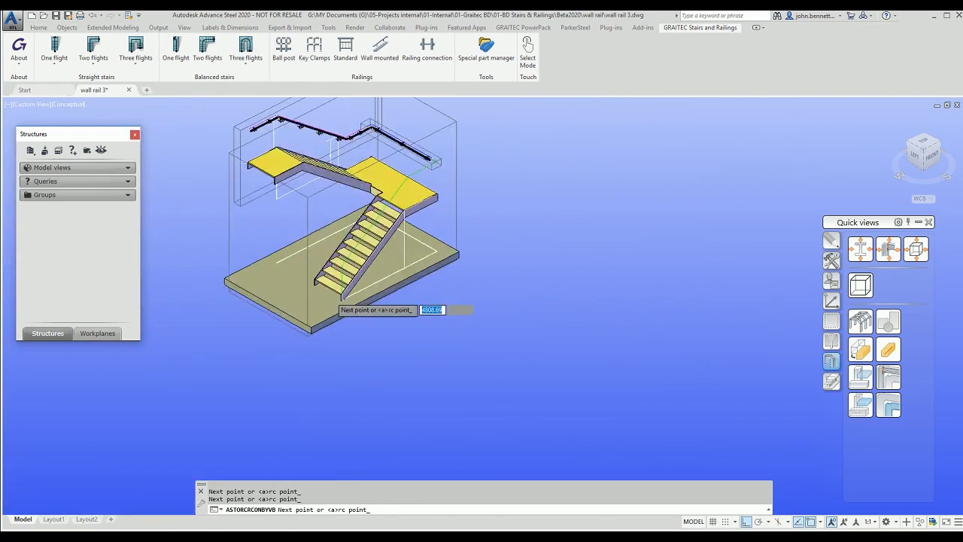
scroll(327, 299, "up", 5)
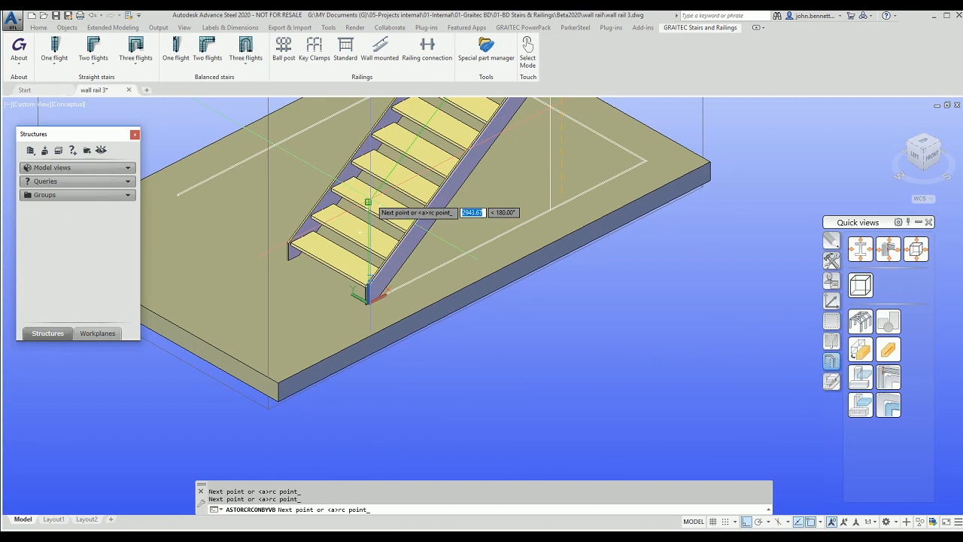
key("Return")
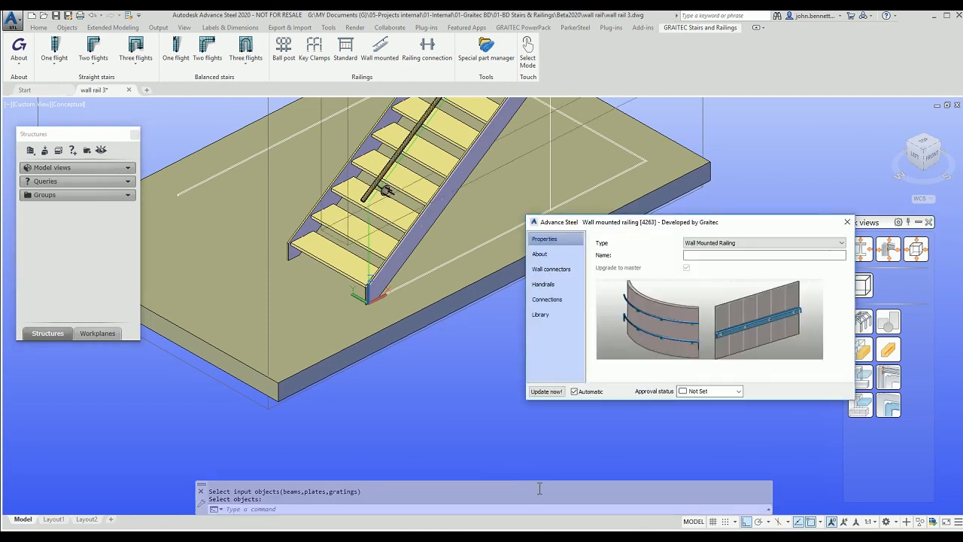
Step: Review the lower railing's saved library configurations and inspect the bracket at the handrail's bottom end
left_click(540, 315)
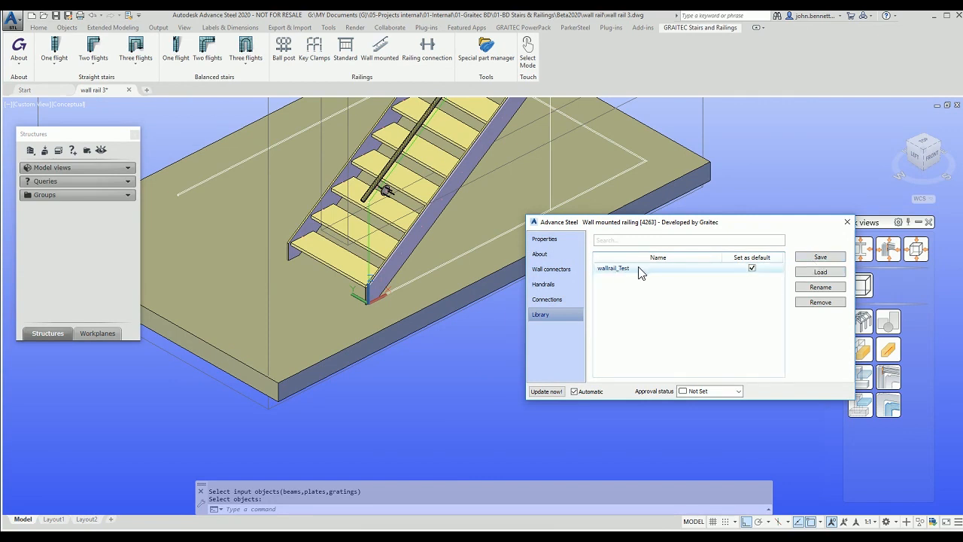
left_click(451, 336)
middle_click_drag(437, 335, 394, 423)
scroll(324, 262, "up", 6)
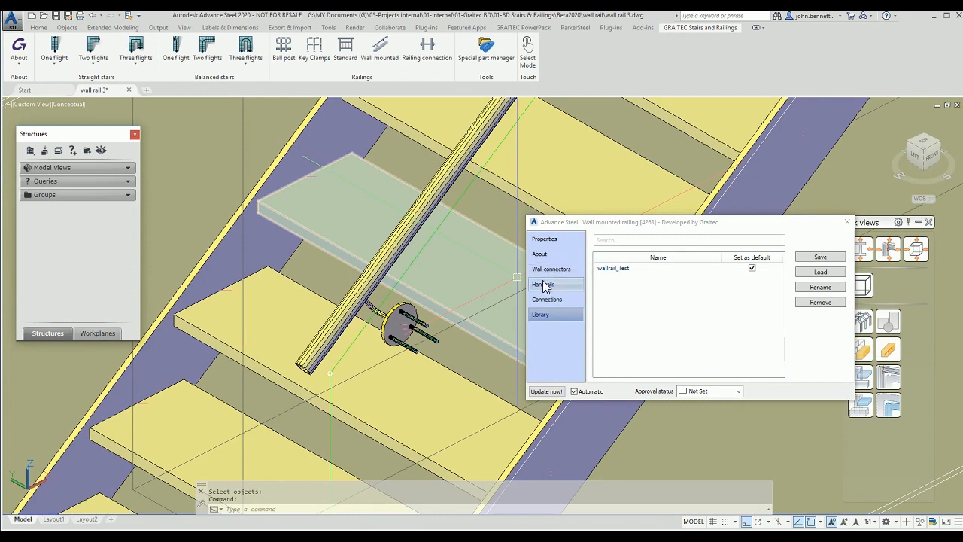
Step: Review the lower railing's handrail properties, circular wall plate dimensions and connector fixing options, including the connector type choices
left_click(545, 284)
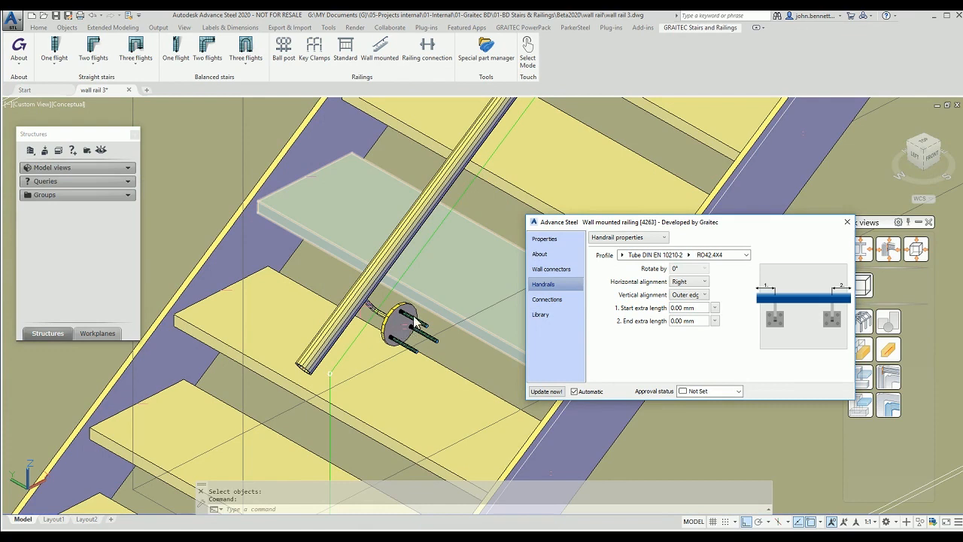
left_click(549, 300)
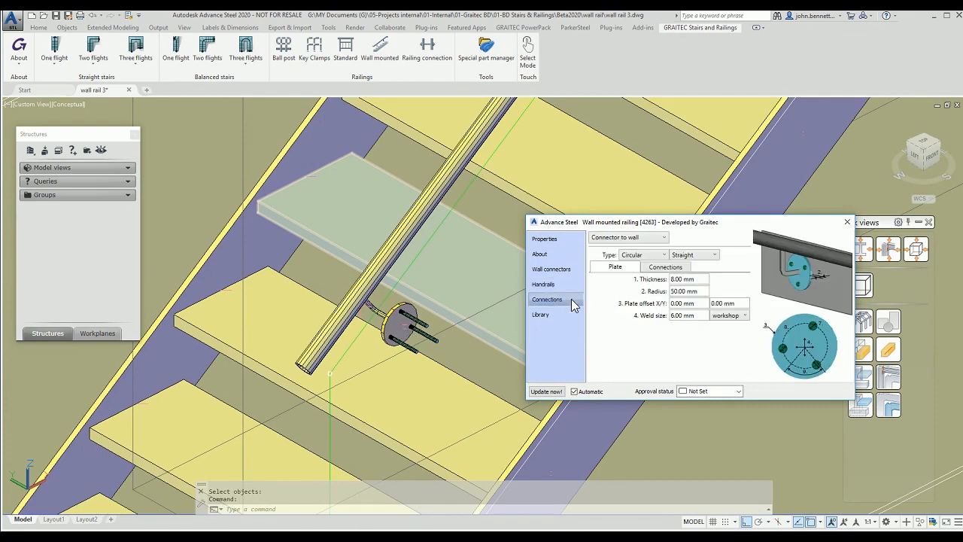
left_click(664, 268)
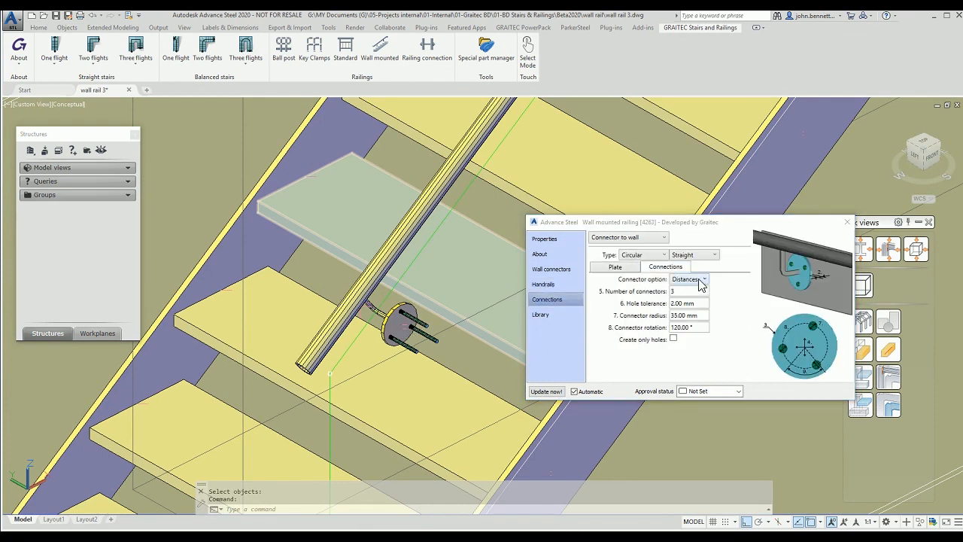
left_click(705, 280)
left_click(691, 297)
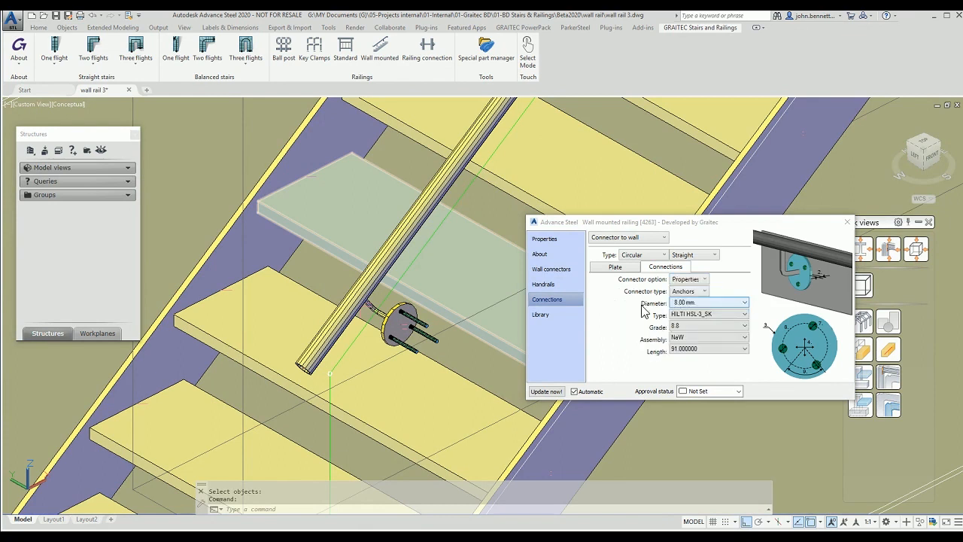
left_click(704, 292)
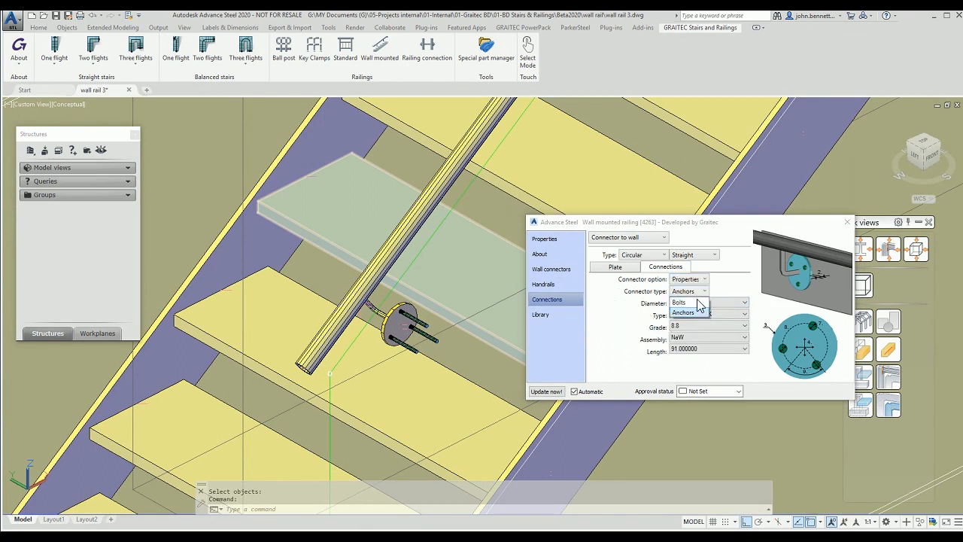
left_click(620, 322)
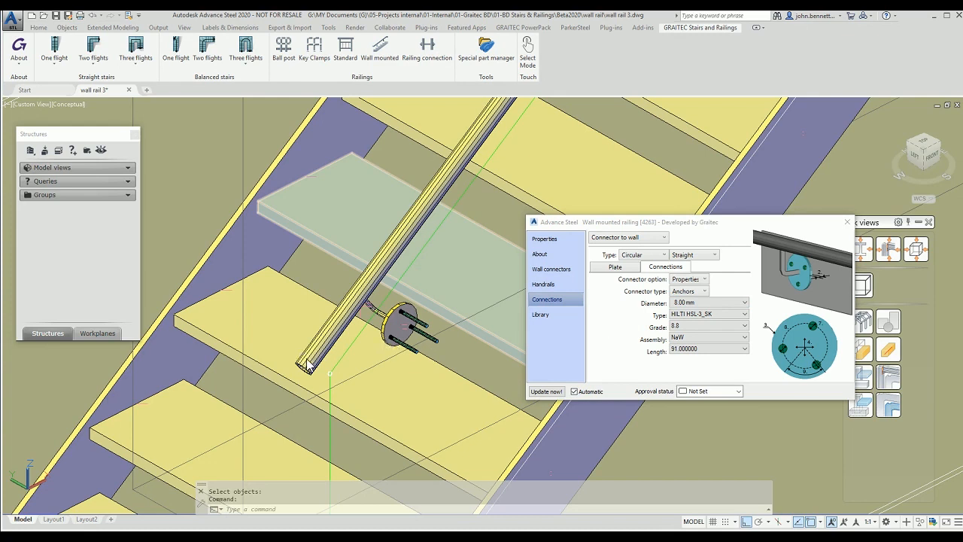
left_click(847, 222)
Step: Redisplay all hidden objects and examine the full handrail run against the stairwell walls in the top view
scroll(506, 259, "down", 6)
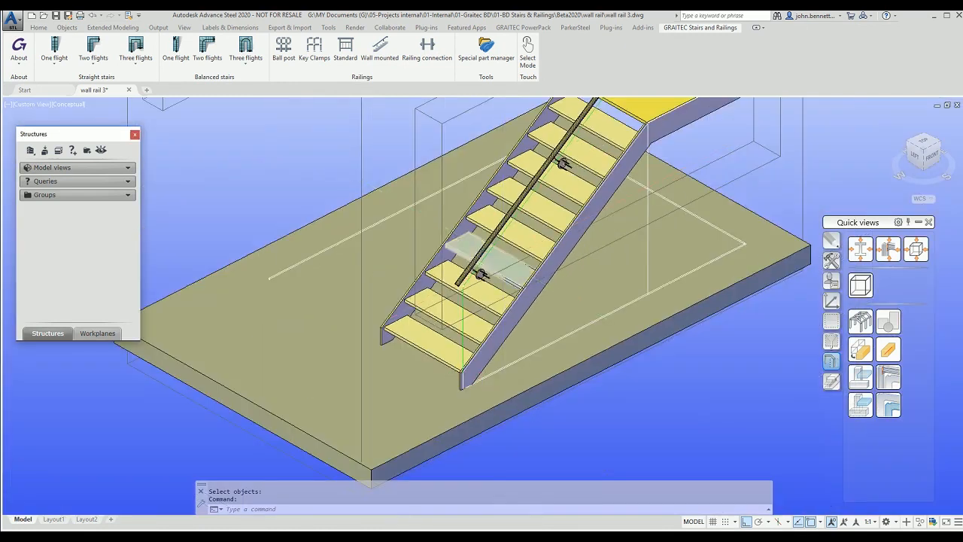
scroll(507, 259, "down", 5)
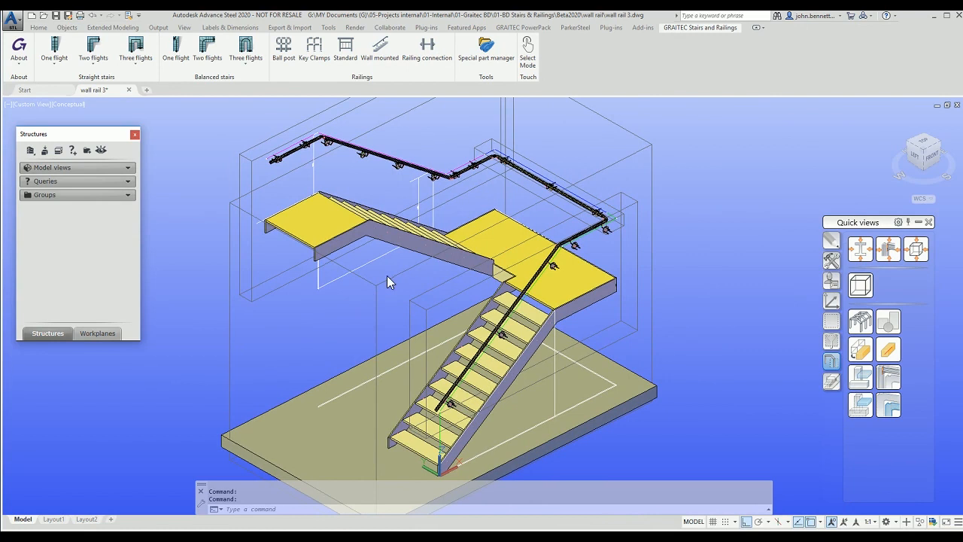
middle_click_drag(247, 289, 467, 233, "shift")
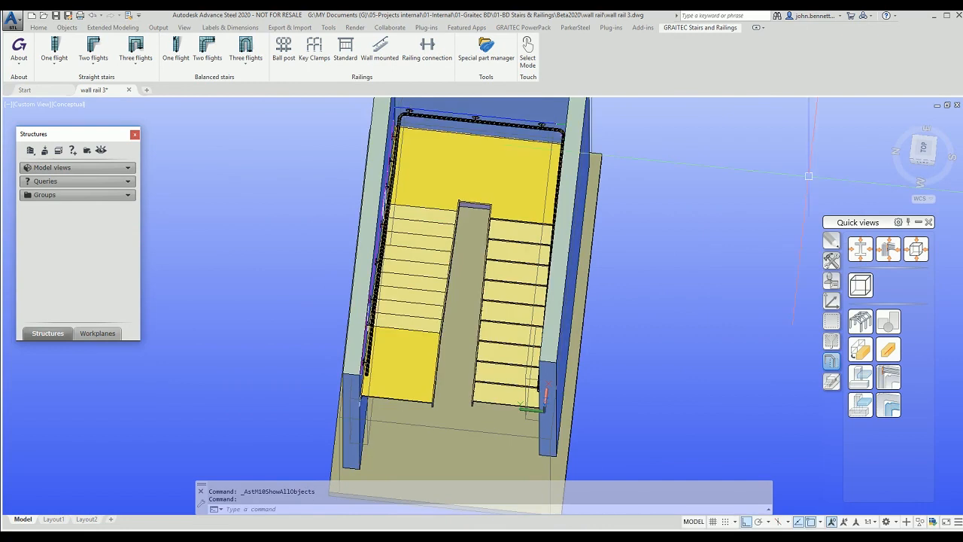
left_click(924, 150)
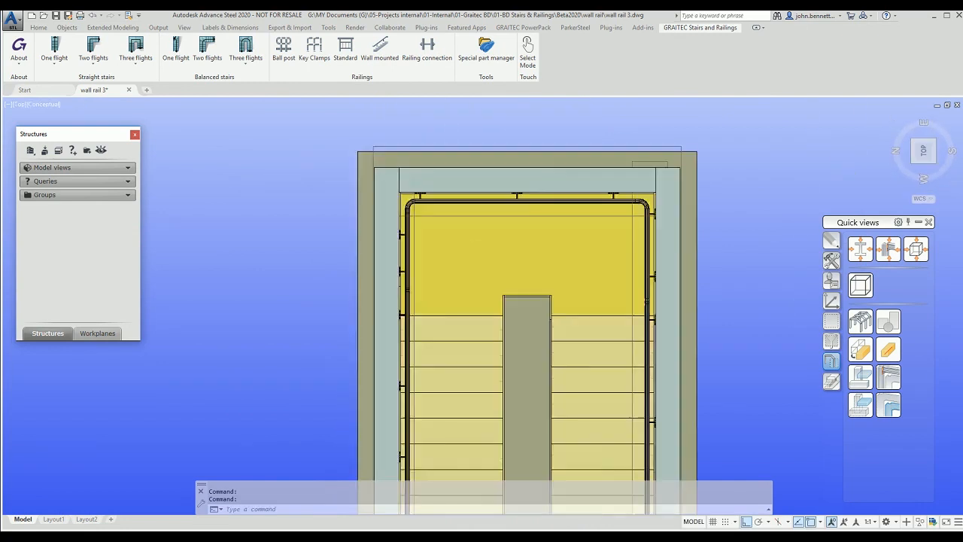
scroll(385, 199, "down", 3)
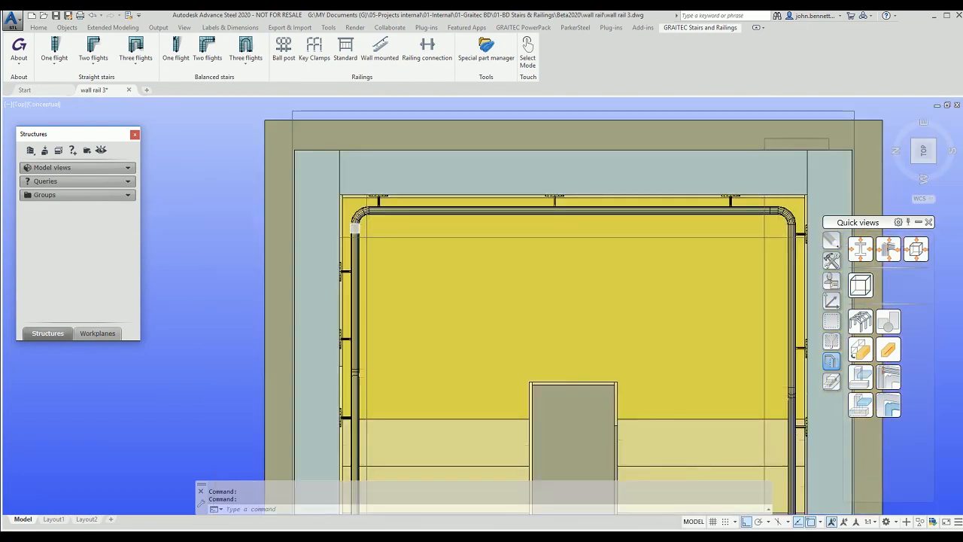
scroll(617, 236, "up", 3)
scroll(617, 237, "down", 6)
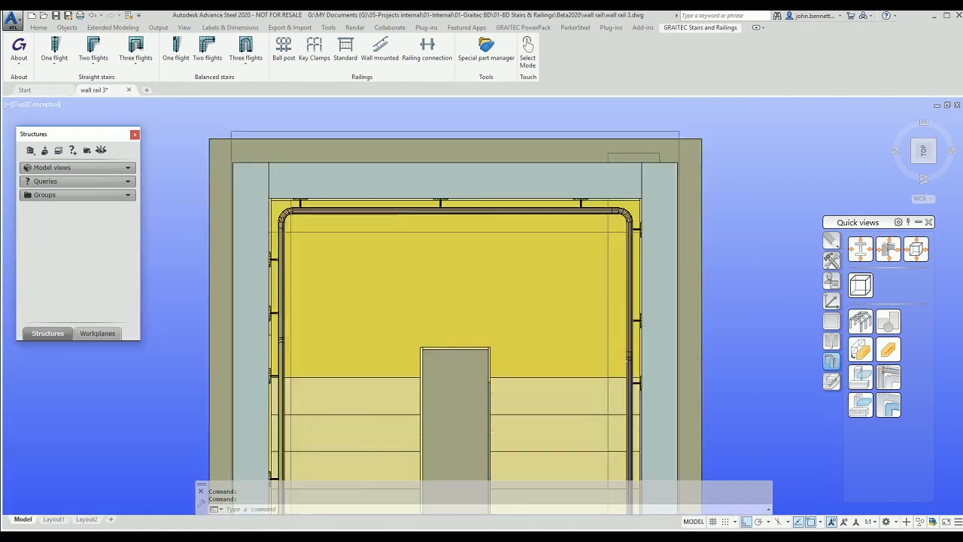
middle_click_drag(526, 325, 490, 292)
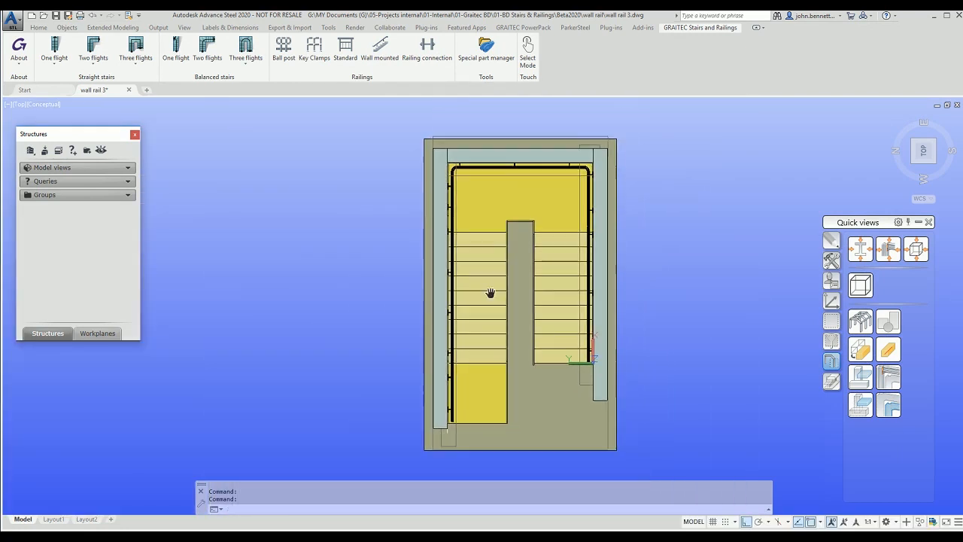